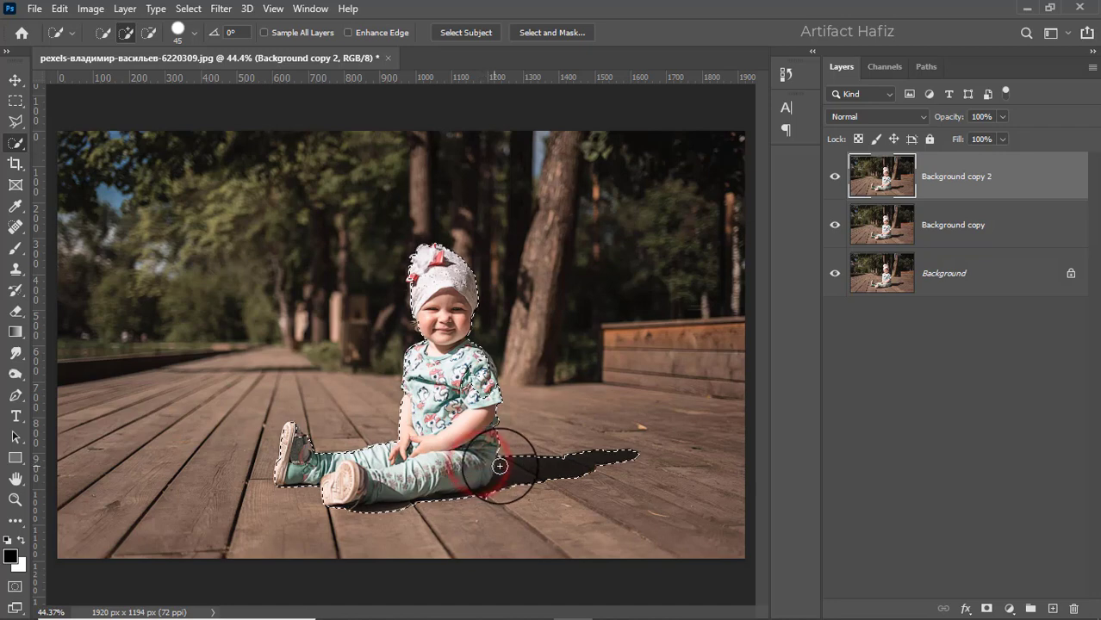
# - Refine the child's selection edges in Select and Mask around the hat, shoe and legs with a 25 to 35 px Refine Edge Brush
pyautogui.click(292, 436)
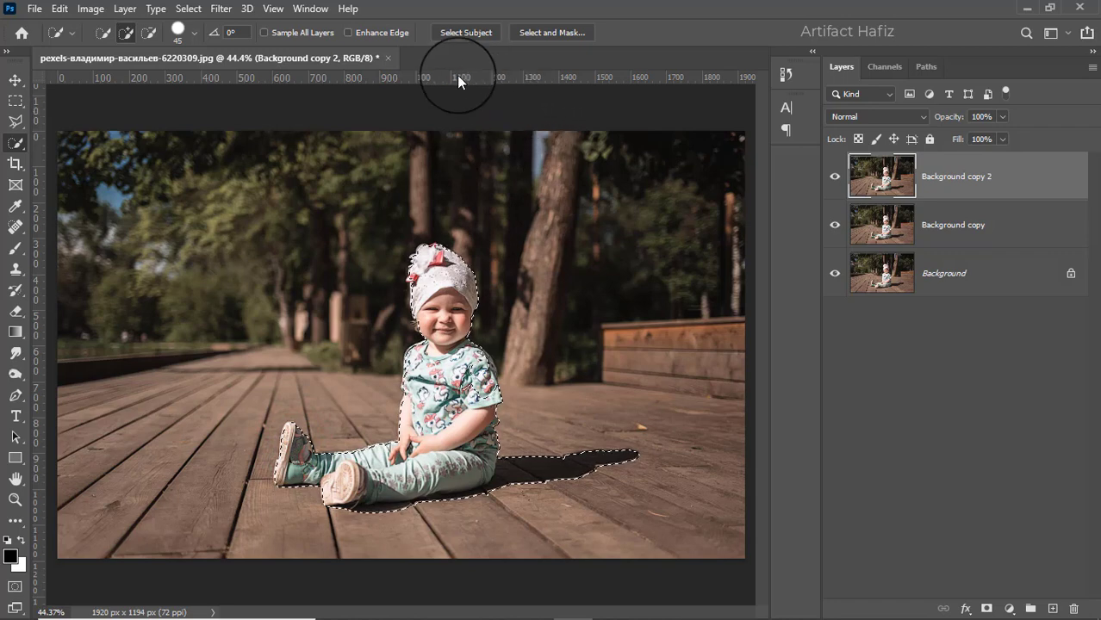
pyautogui.click(546, 37)
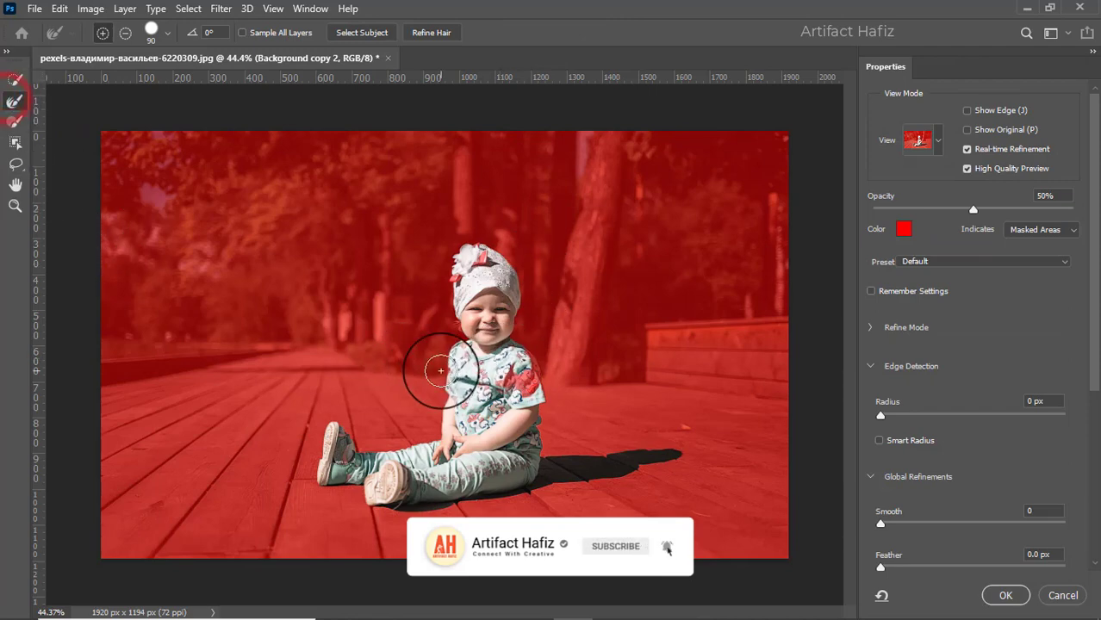
pyautogui.scroll(2, 467, 371)
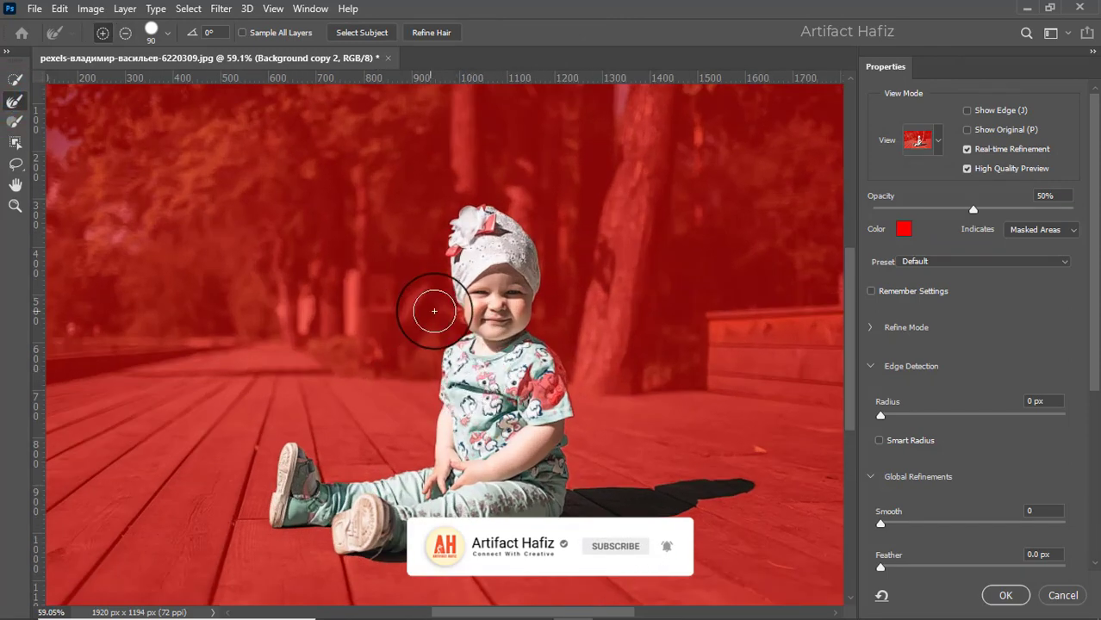
pyautogui.press('[')
pyautogui.press('[')
pyautogui.press('[')
pyautogui.press('[')
pyautogui.press('[')
pyautogui.press('[')
pyautogui.press('[')
pyautogui.press('[')
pyautogui.press('[')
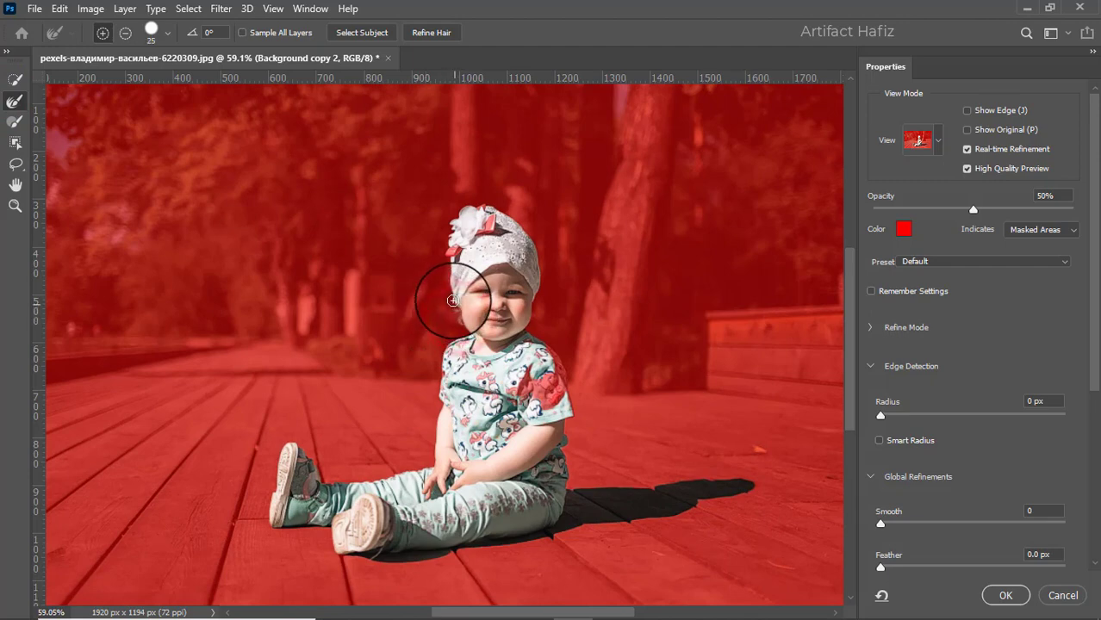
pyautogui.moveTo(447, 261)
pyautogui.mouseDown()
pyautogui.moveTo(444, 233)
pyautogui.moveTo(467, 193)
pyautogui.moveTo(511, 218)
pyautogui.mouseUp()
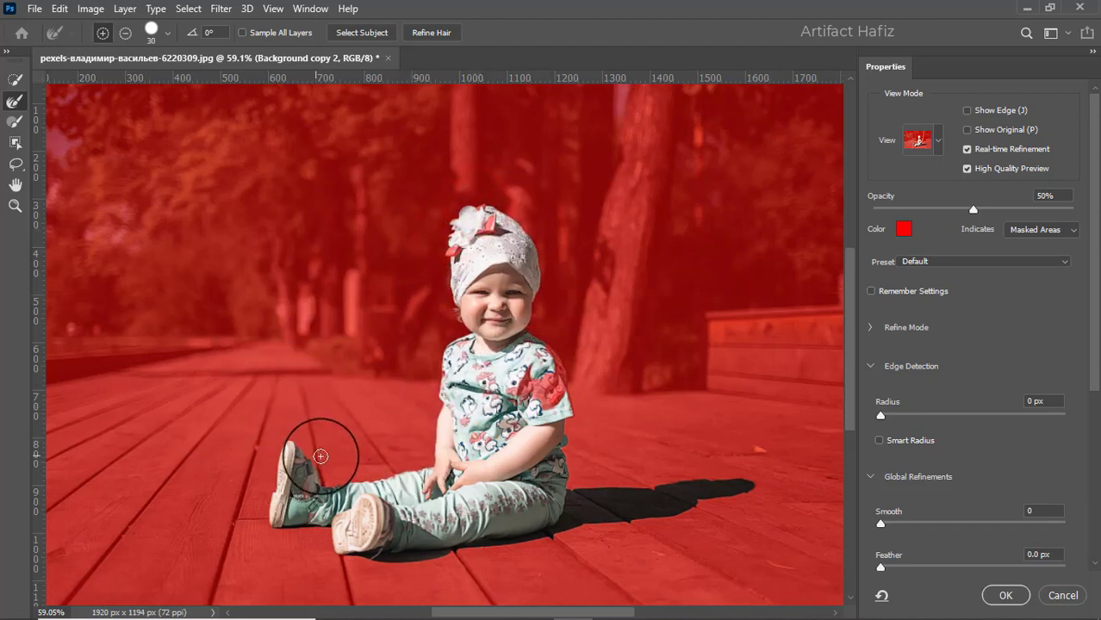
pyautogui.moveTo(320, 456)
pyautogui.mouseDown()
pyautogui.moveTo(322, 477)
pyautogui.moveTo(395, 468)
pyautogui.mouseUp()
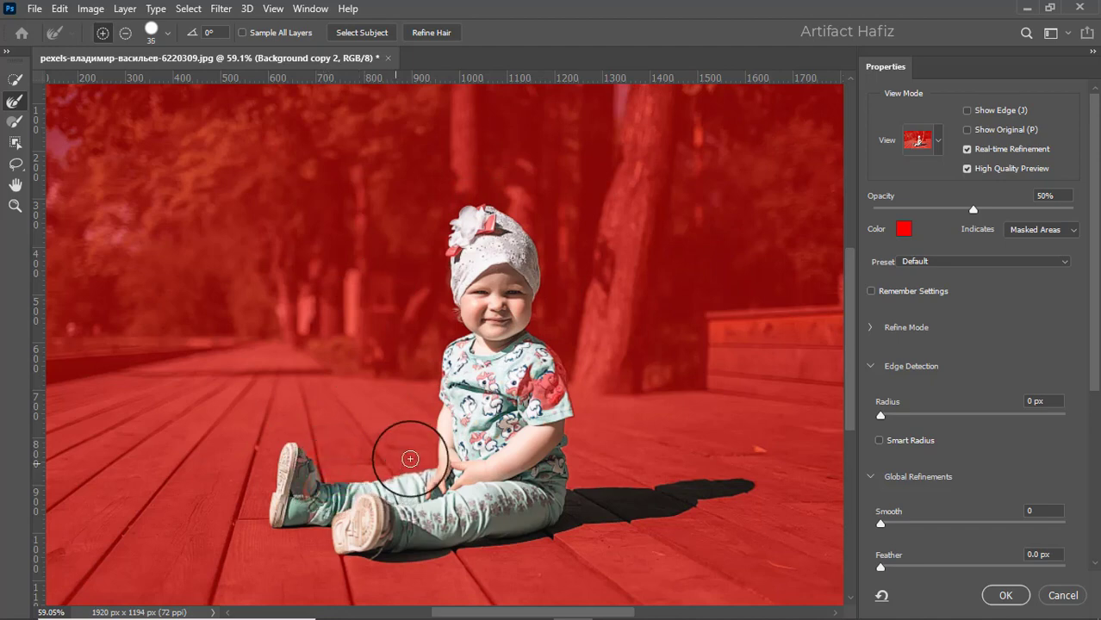
pyautogui.click(1008, 593)
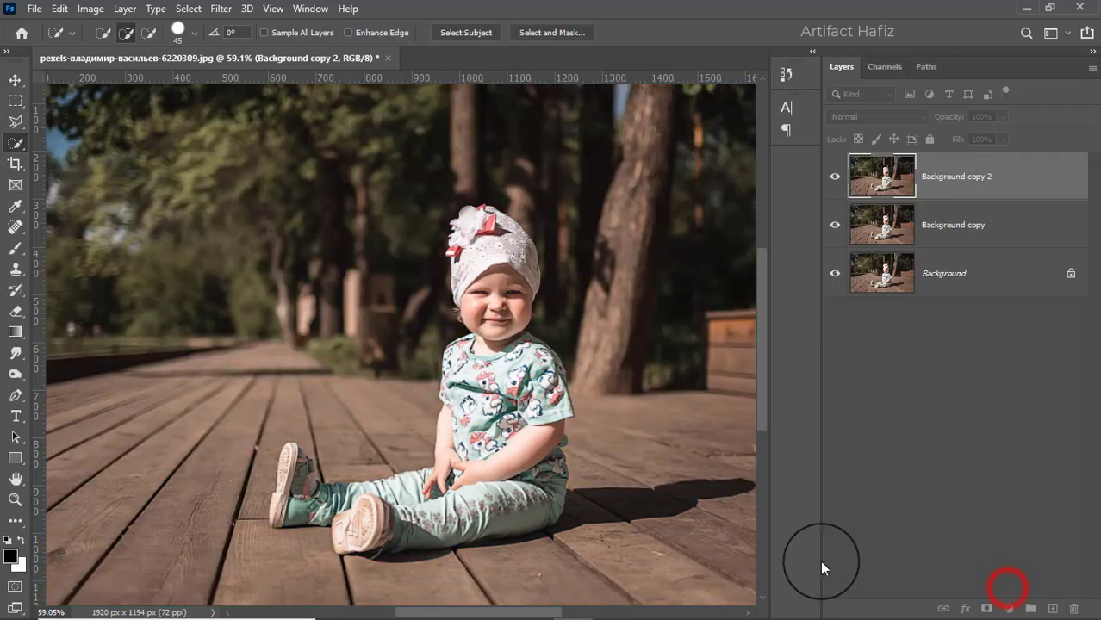
# - Add a layer mask to Background copy 2 from the selection, and load that mask as a selection
pyautogui.click(986, 608)
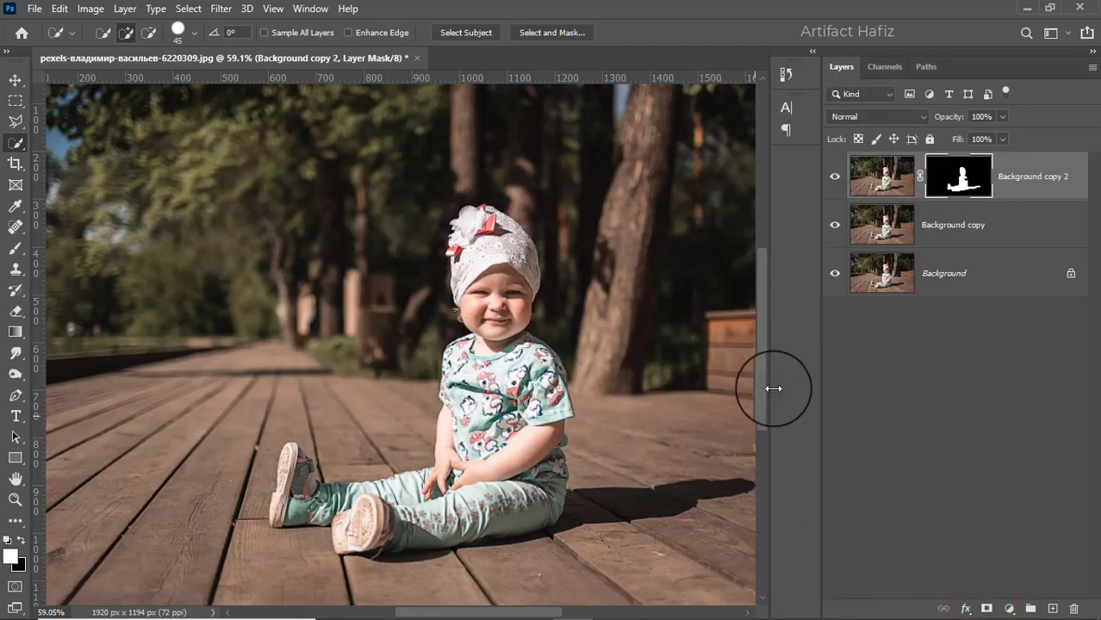
pyautogui.rightClick(959, 179)
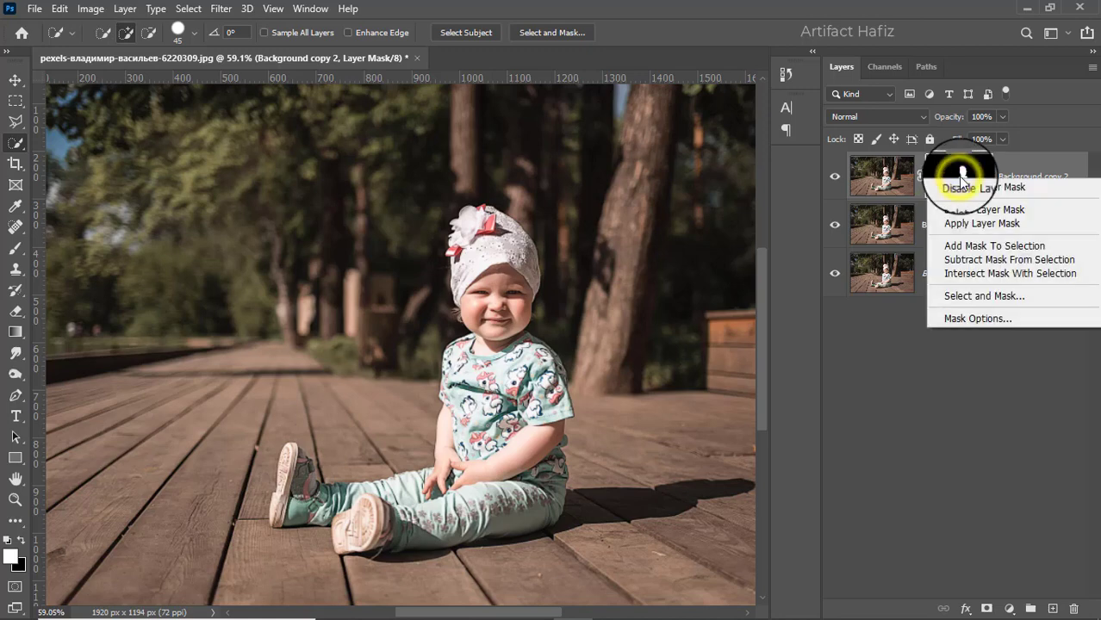
pyautogui.click(965, 273)
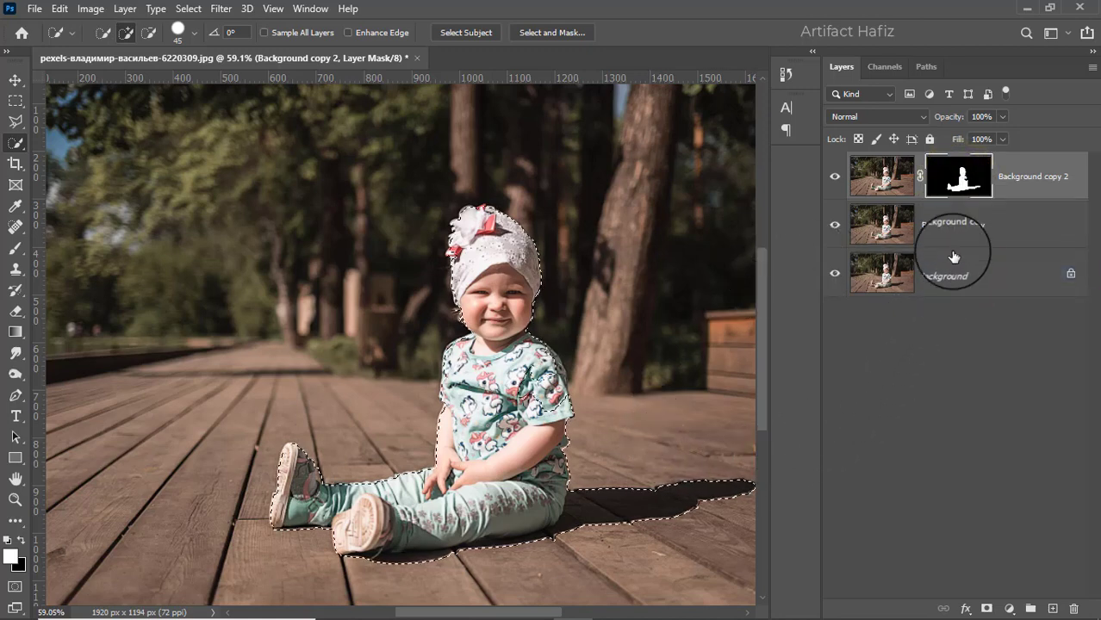
# - Hide Background copy 2, make Background copy the active layer, and expand the selection by 16 pixels
pyautogui.click(956, 224)
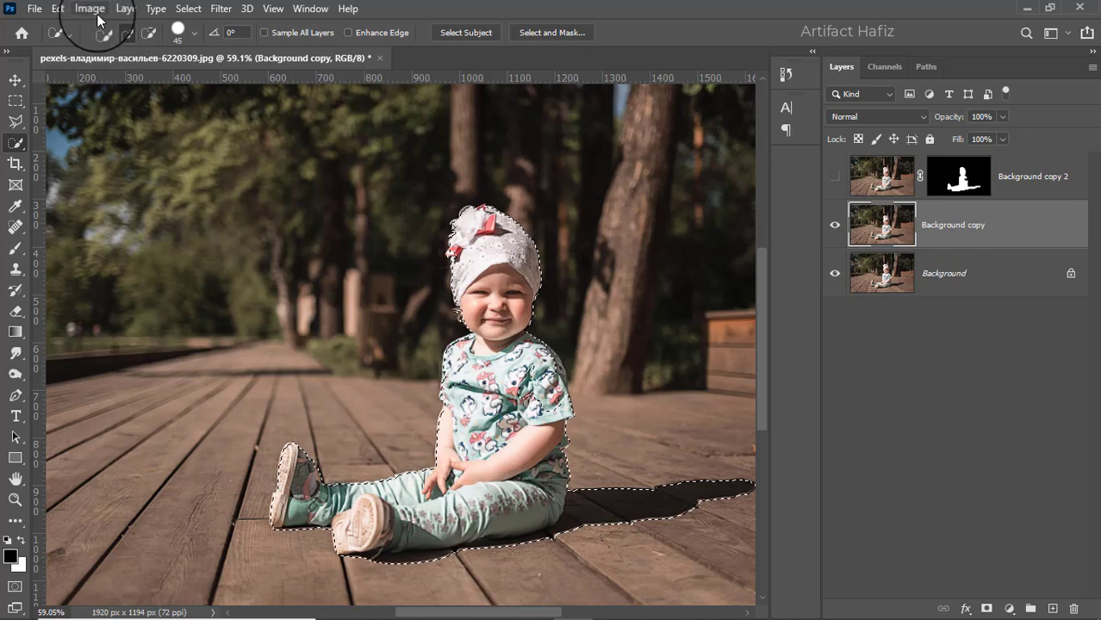
pyautogui.click(184, 10)
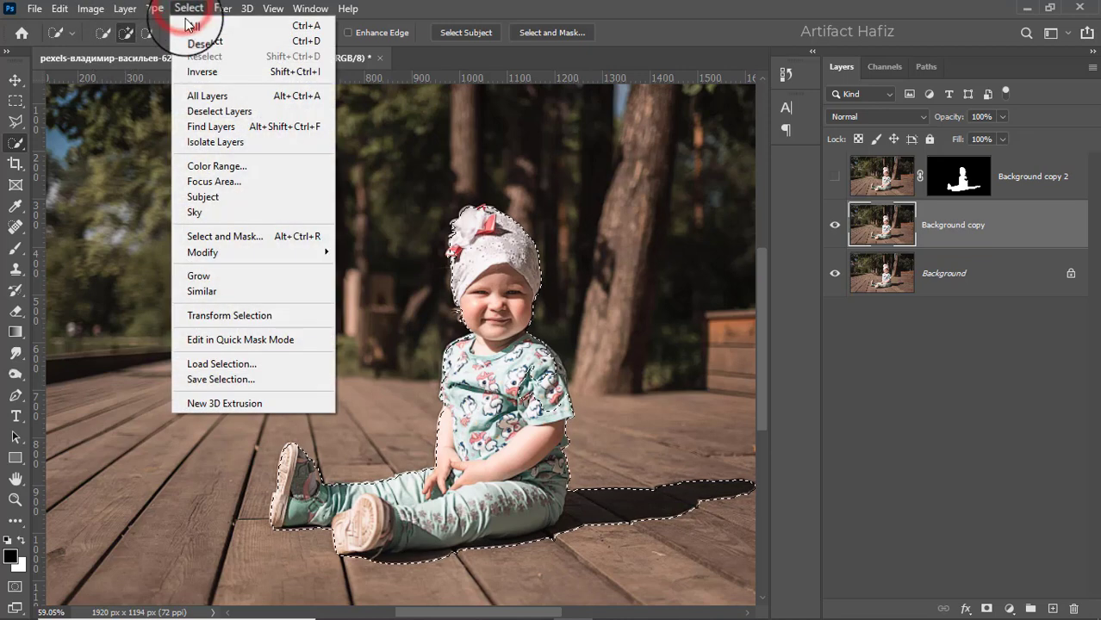
pyautogui.moveTo(258, 252)
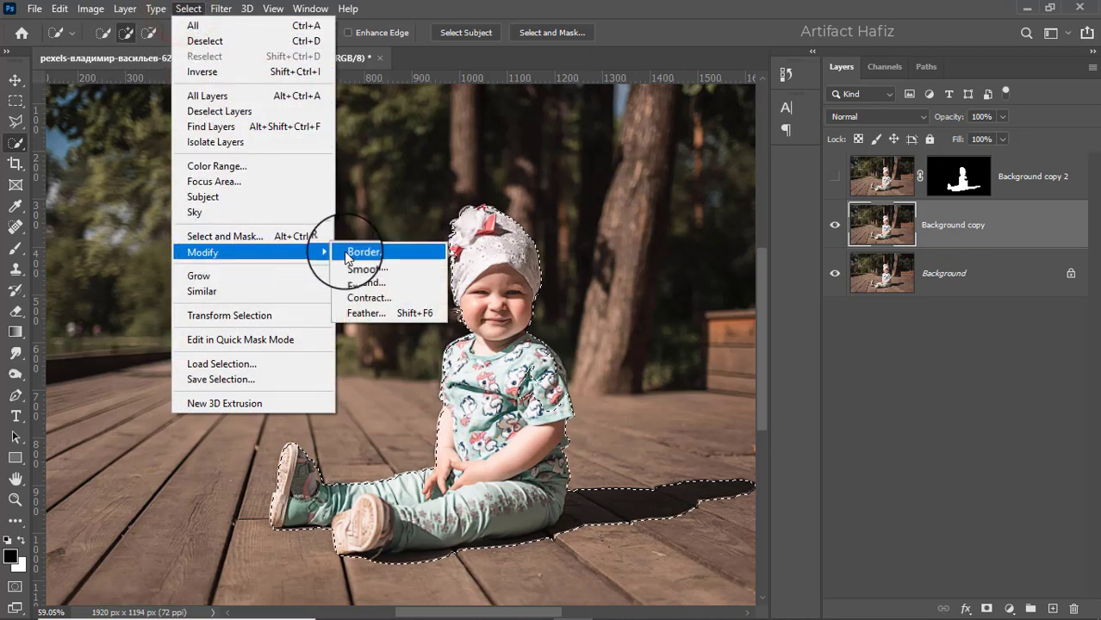
pyautogui.click(363, 284)
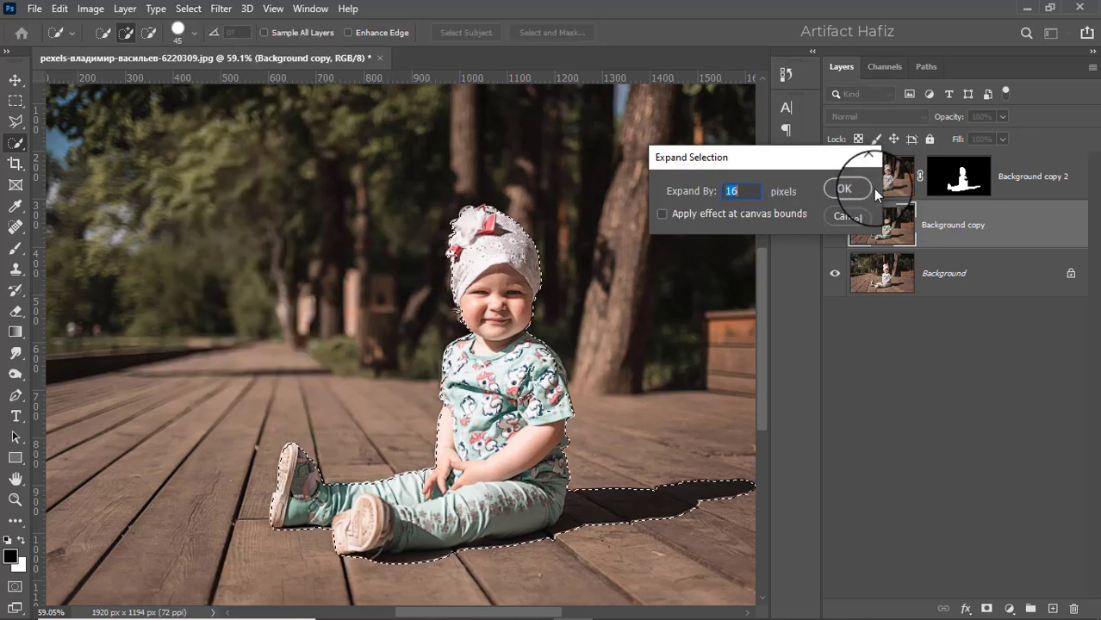
pyautogui.click(842, 189)
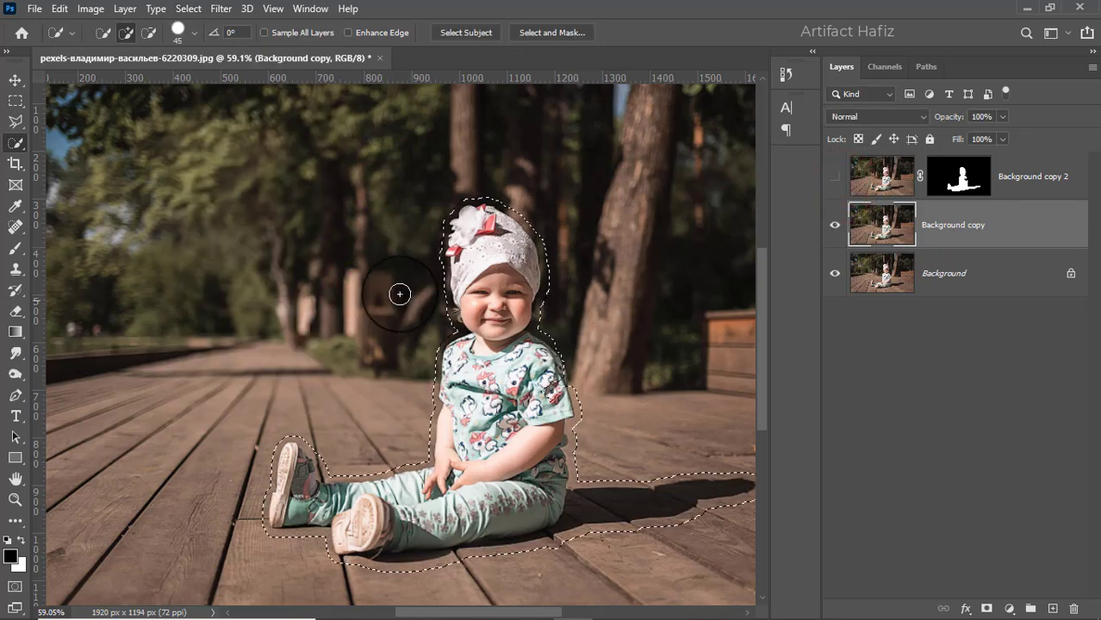
# - Fill the expanded selection on Background copy with Content-Aware at 100% opacity, and deselect
pyautogui.click(59, 10)
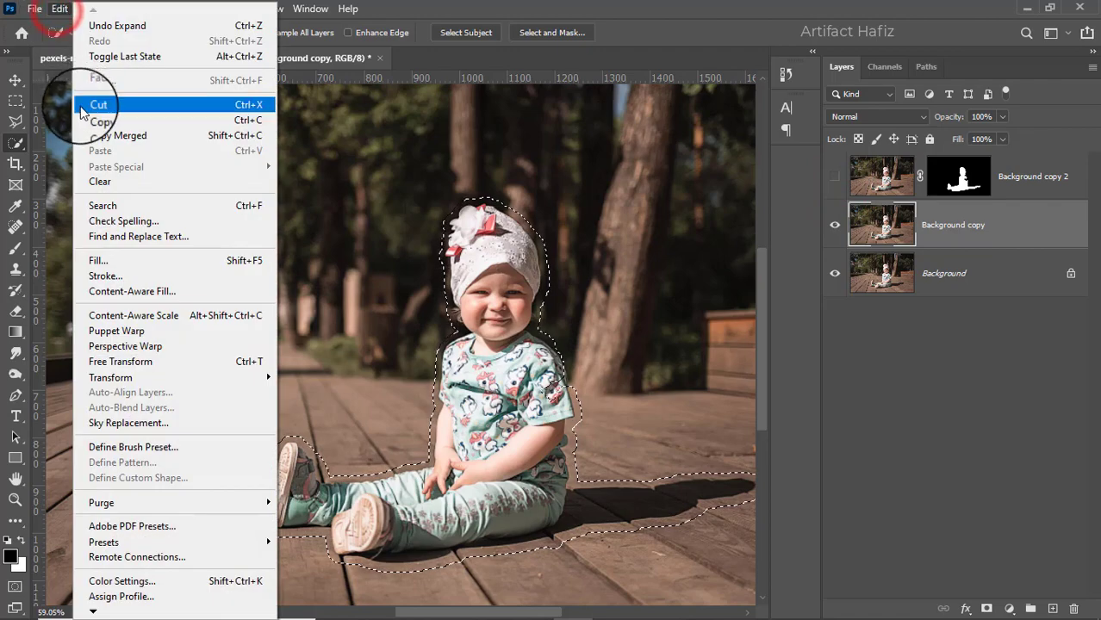
pyautogui.click(98, 258)
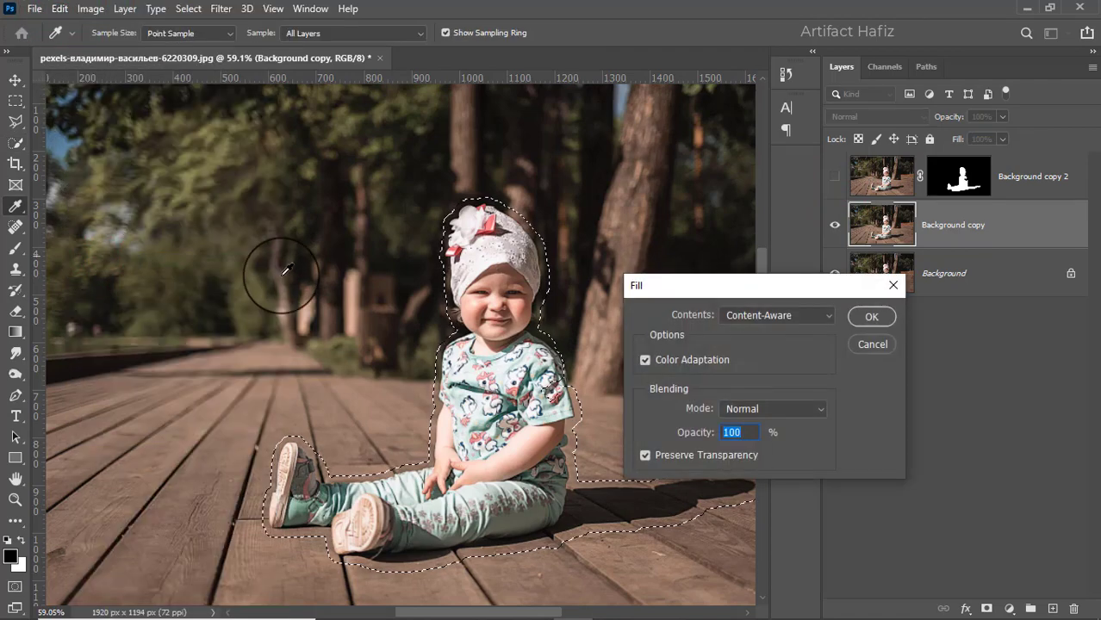
pyautogui.click(758, 315)
pyautogui.click(751, 385)
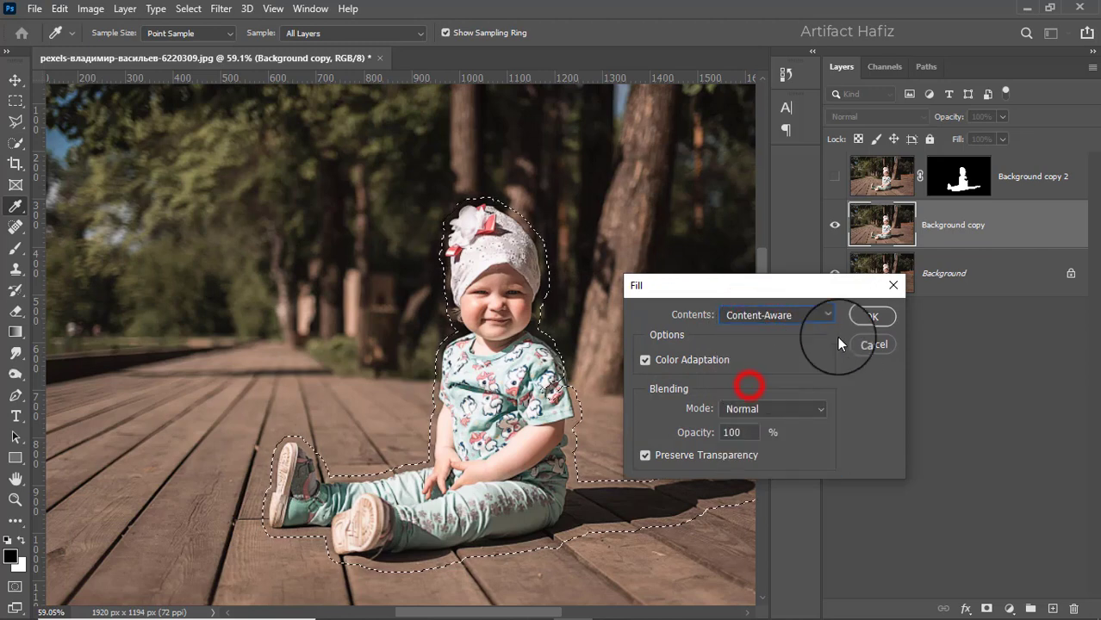
pyautogui.click(871, 318)
pyautogui.press('w')
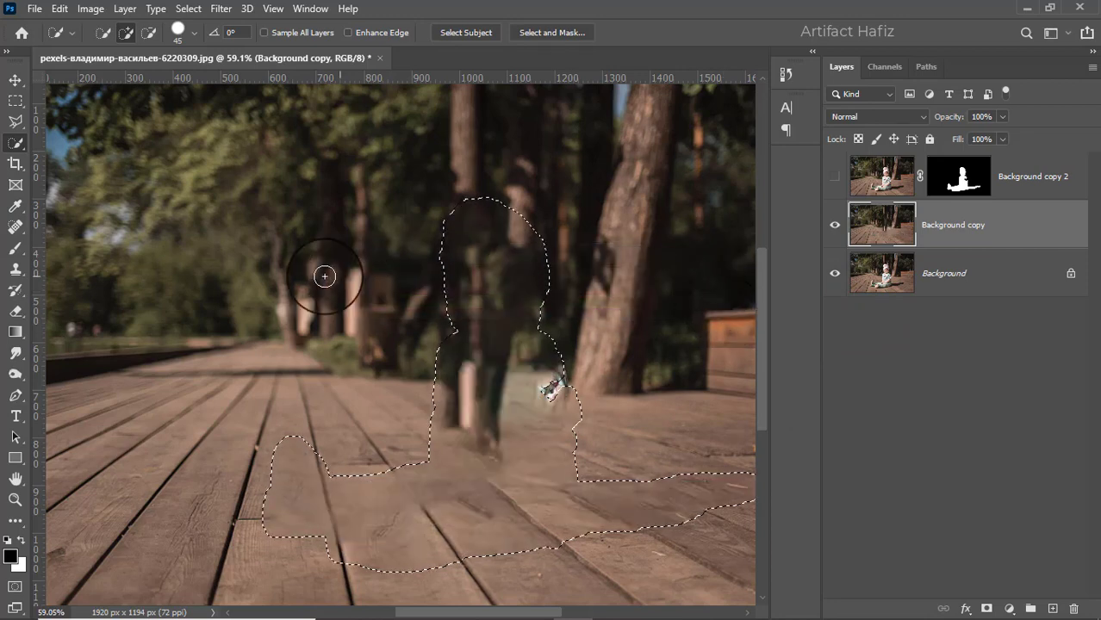
pyautogui.click(188, 9)
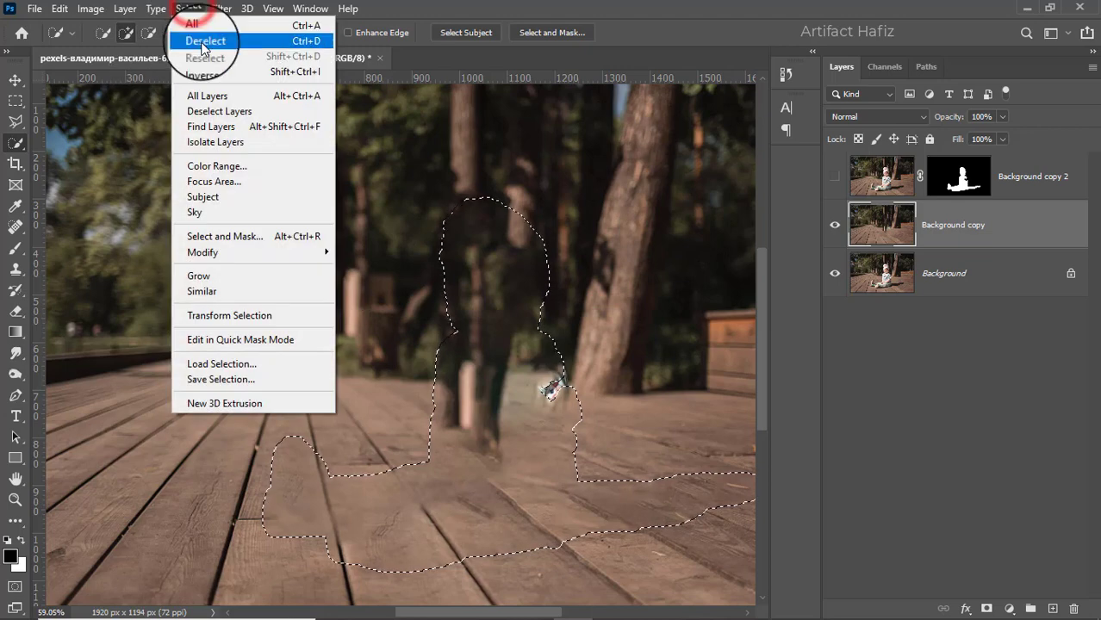
pyautogui.click(203, 44)
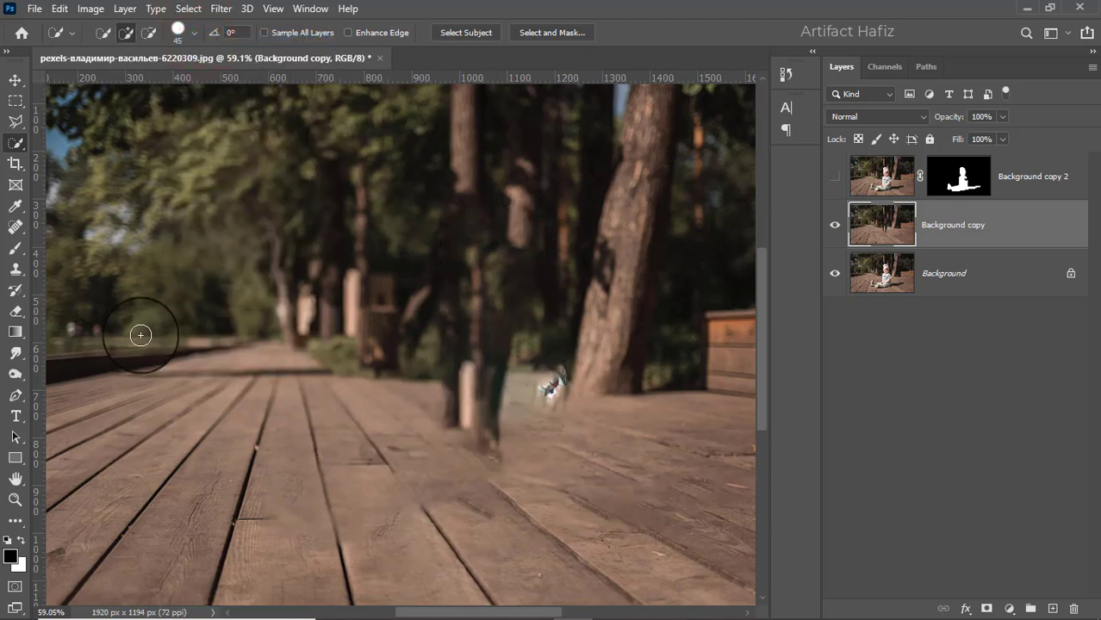
# - Remove the leftover shirt fragment beside the large tree trunk with a Spot Healing Brush of about 125 px
pyautogui.click(15, 226)
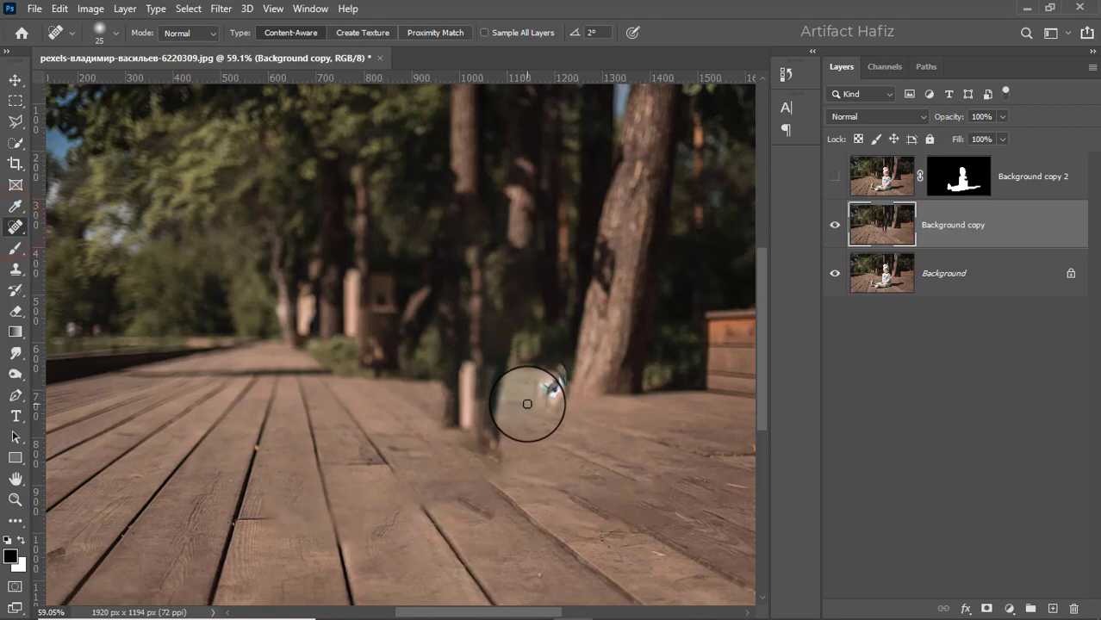
pyautogui.press(']')
pyautogui.press(']')
pyautogui.press(']')
pyautogui.press(']')
pyautogui.press(']')
pyautogui.press(']')
pyautogui.press(']')
pyautogui.press(']')
pyautogui.press(']')
pyautogui.press(']')
pyautogui.press(']')
pyautogui.press(']')
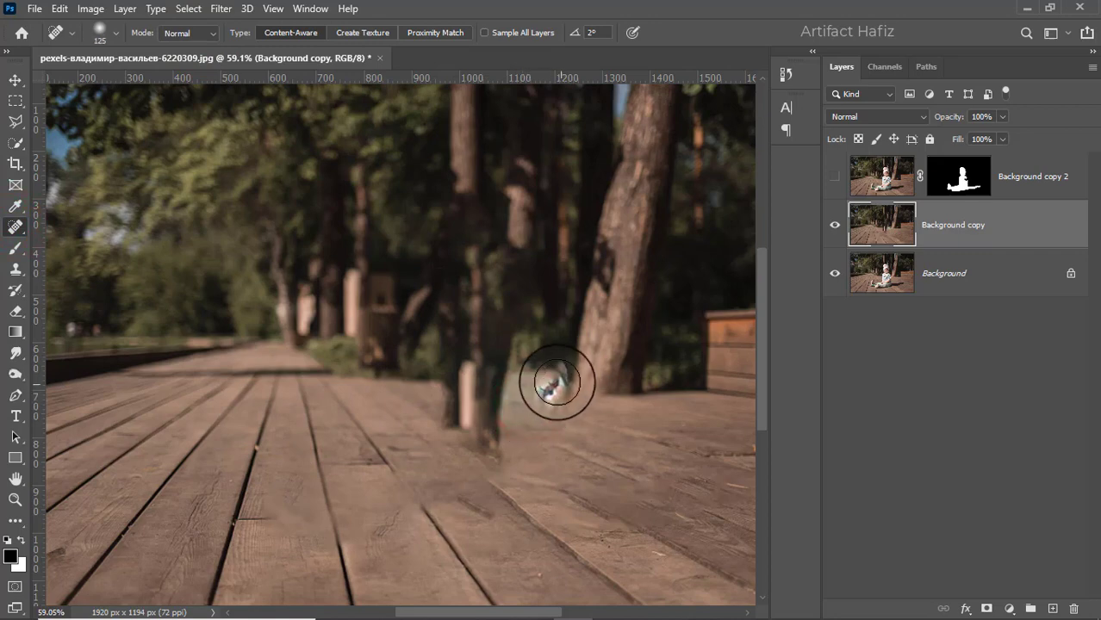
pyautogui.moveTo(555, 381); pyautogui.dragTo(550, 386)
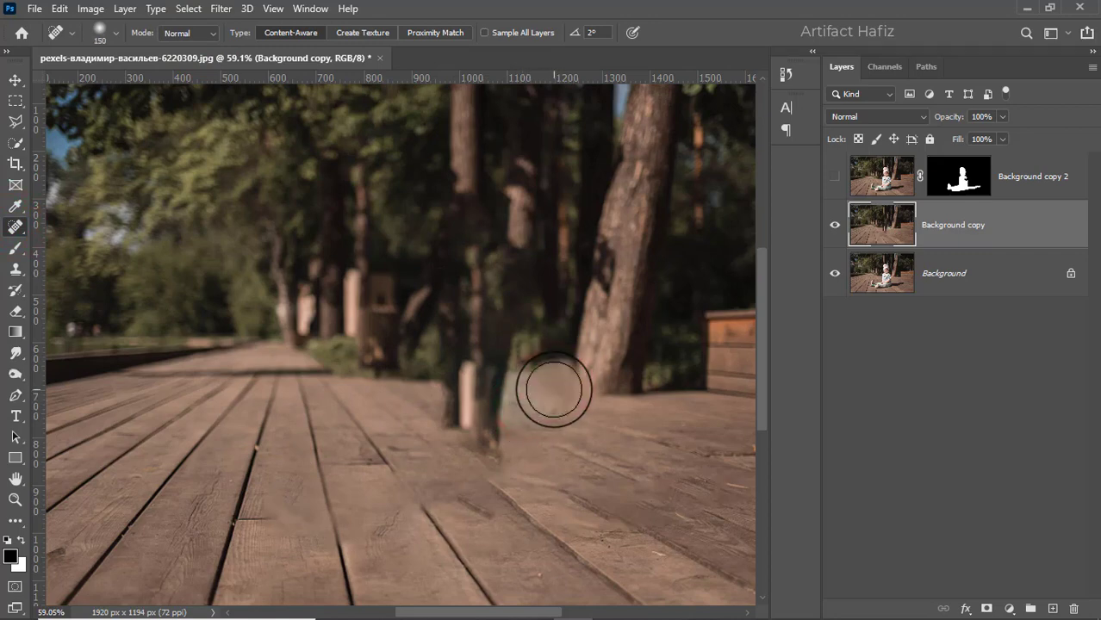
# - Show the Background copy 2 layer again, toggling its visibility to compare the filled background with the cut-out child
pyautogui.click(15, 80)
pyautogui.click(833, 176)
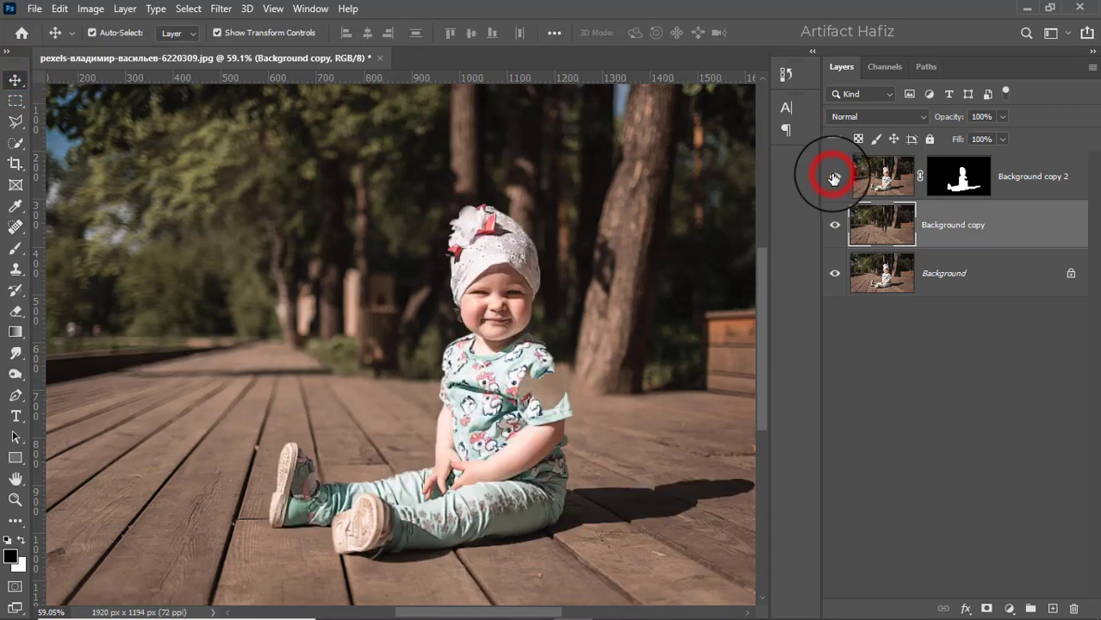
pyautogui.click(832, 177)
pyautogui.click(832, 176)
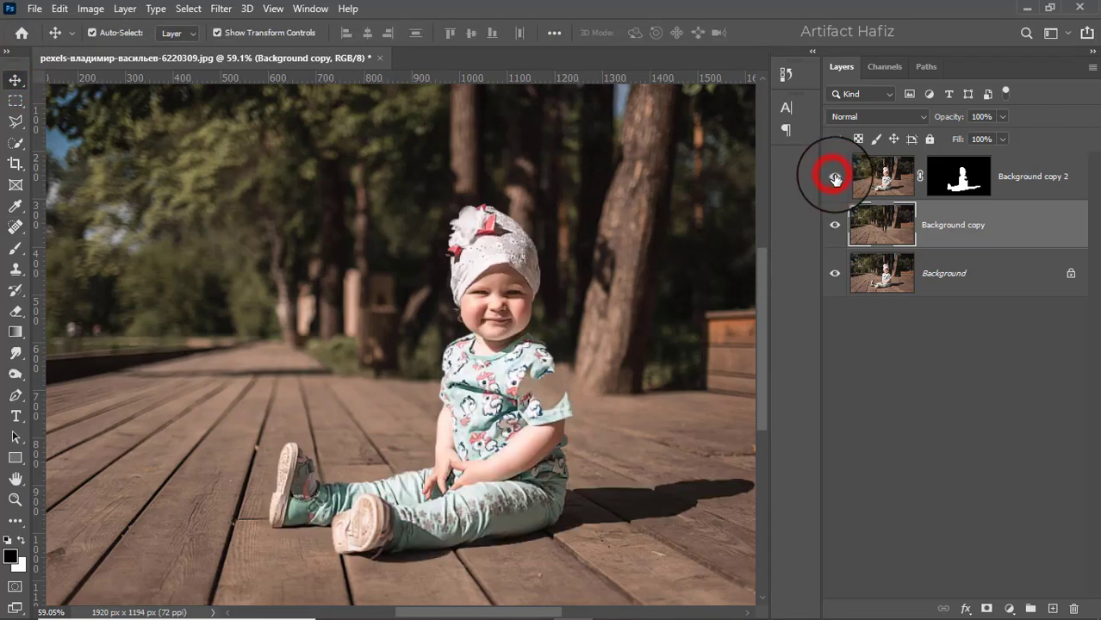
# - Convert the Background copy layer to a smart object for smart filters
pyautogui.click(966, 236)
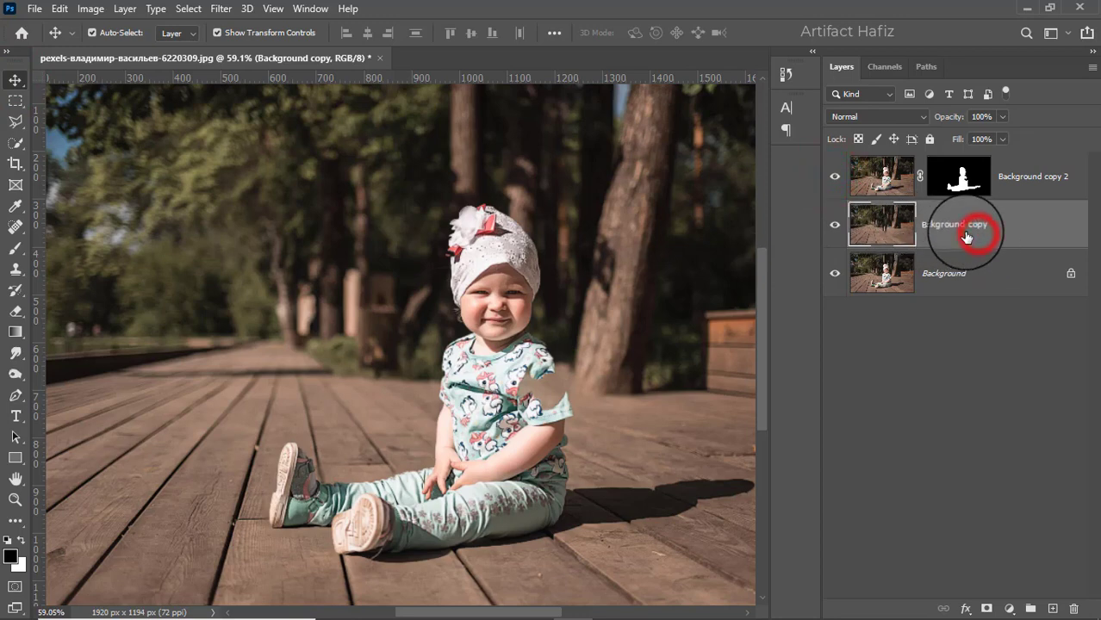
pyautogui.click(220, 8)
pyautogui.click(228, 48)
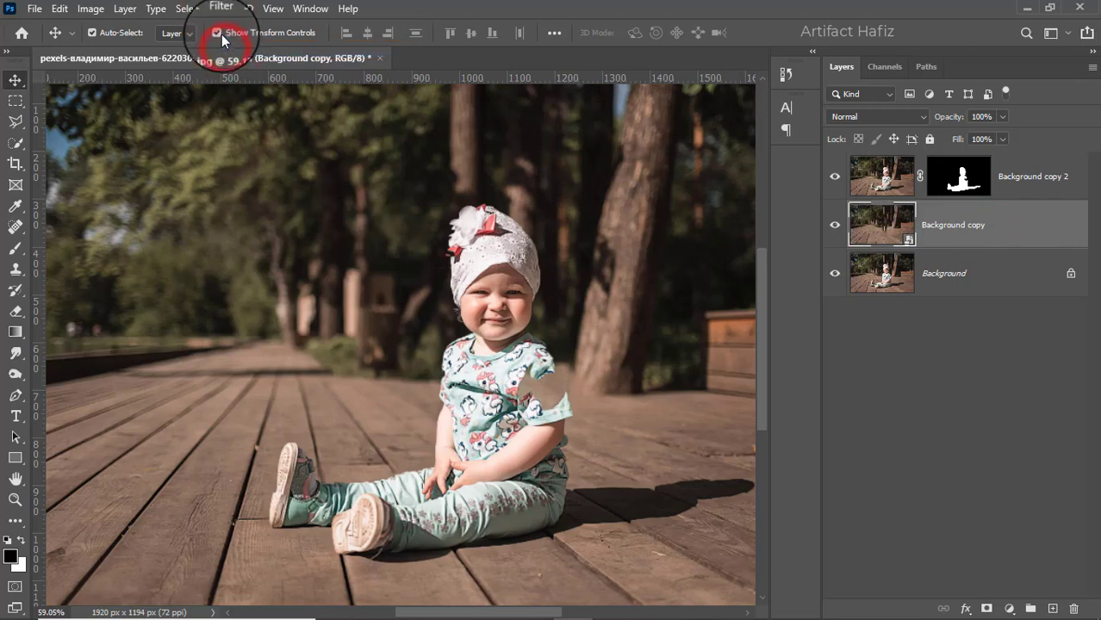
# - Start a Tilt-Shift blur on the Background copy layer and set its blur to 78 px
pyautogui.click(222, 9)
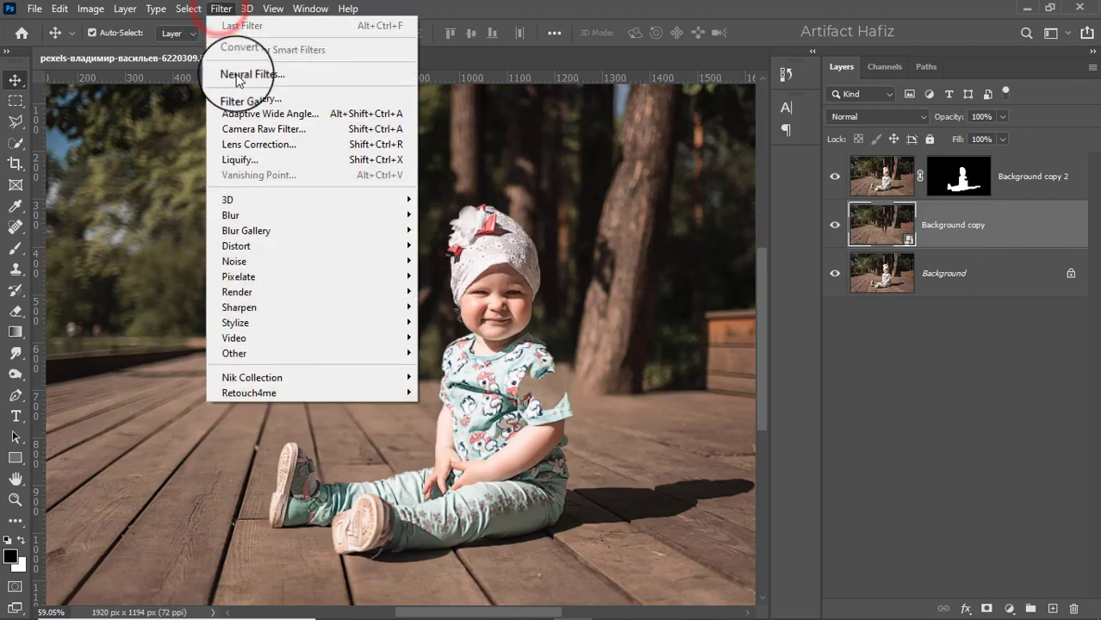
pyautogui.moveTo(392, 229)
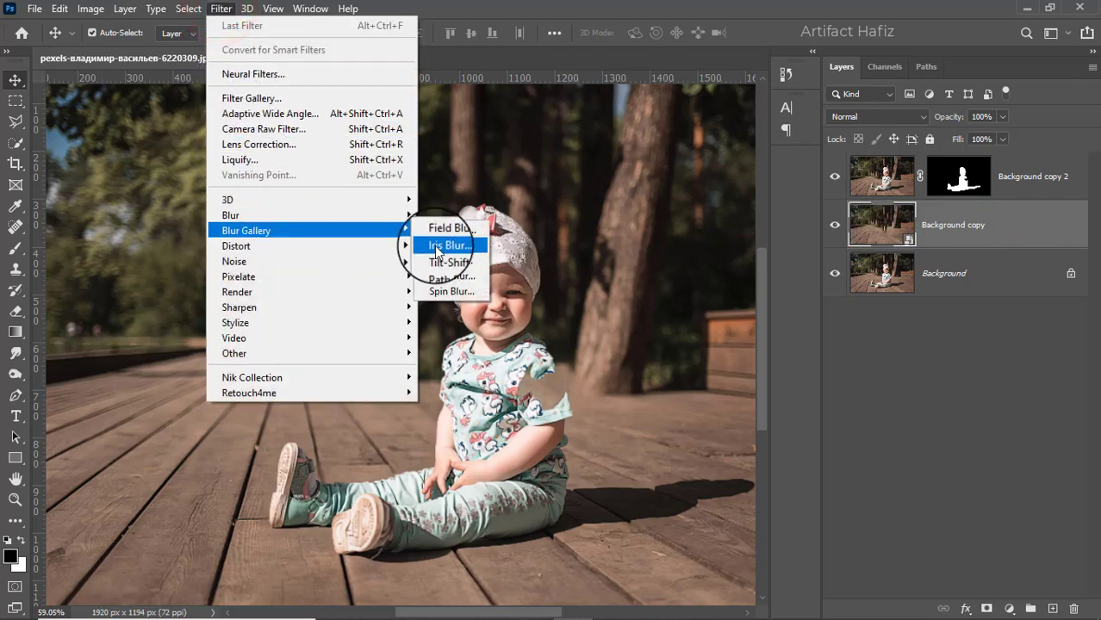
pyautogui.click(439, 260)
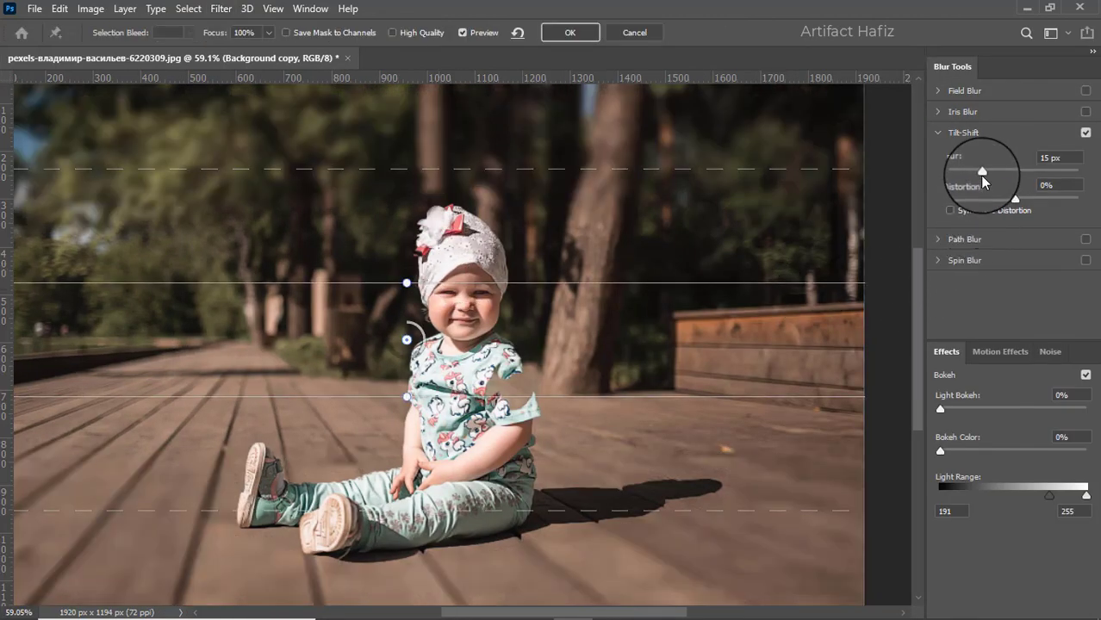
pyautogui.moveTo(998, 175); pyautogui.dragTo(997, 175)
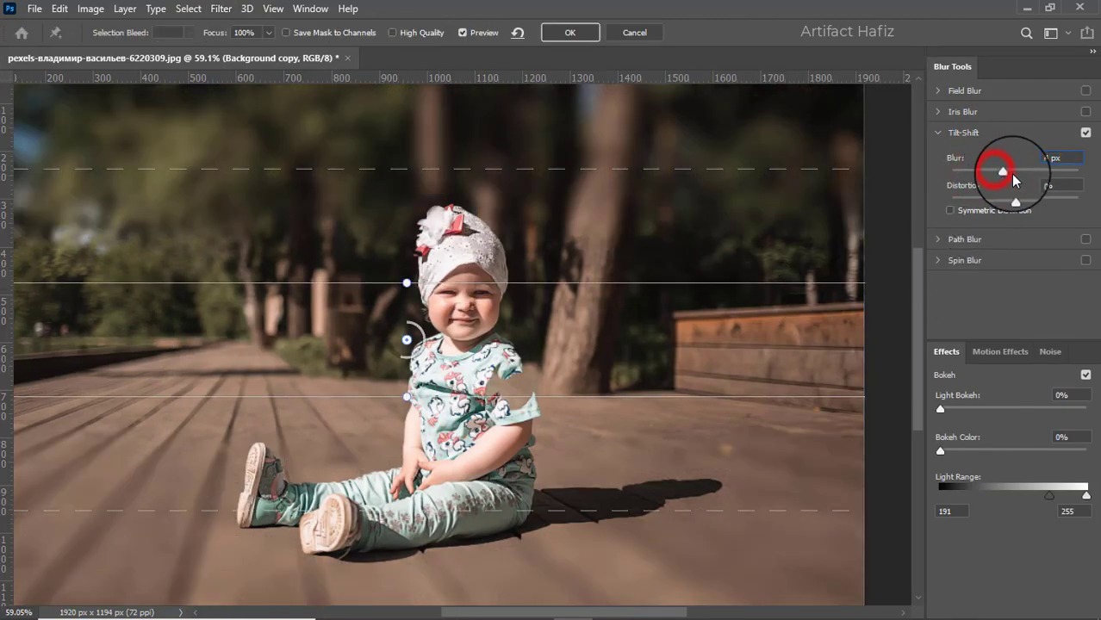
# - Place the Tilt-Shift focus band over the child's legs with the upper blur boundary at hat height, and apply the blur
pyautogui.click(409, 337)
pyautogui.moveTo(413, 341); pyautogui.dragTo(428, 453)
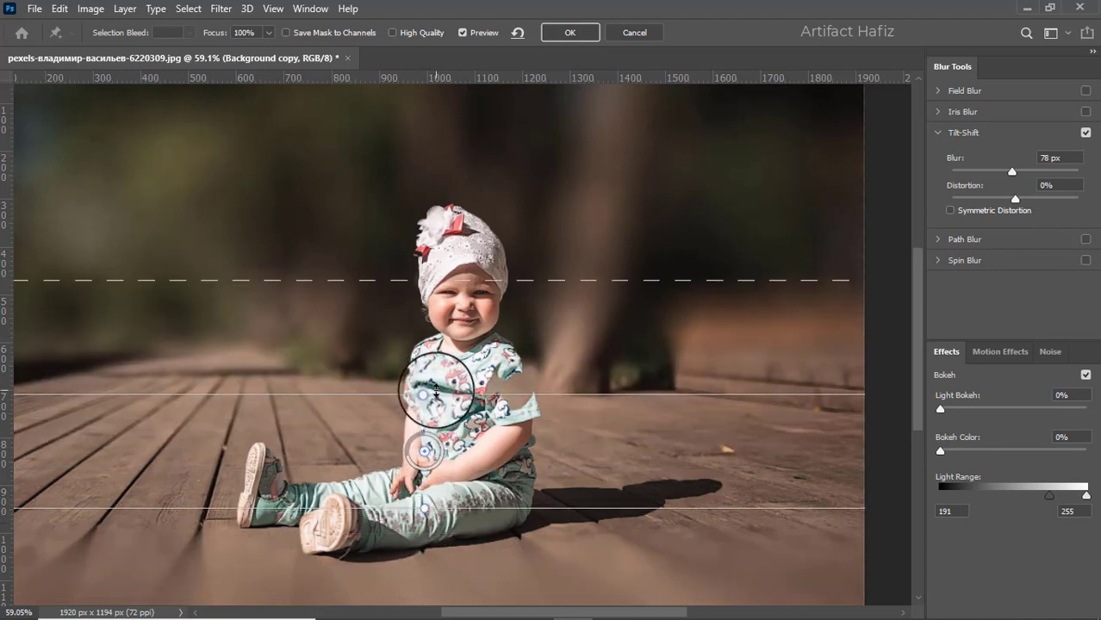
pyautogui.moveTo(437, 390); pyautogui.dragTo(429, 457)
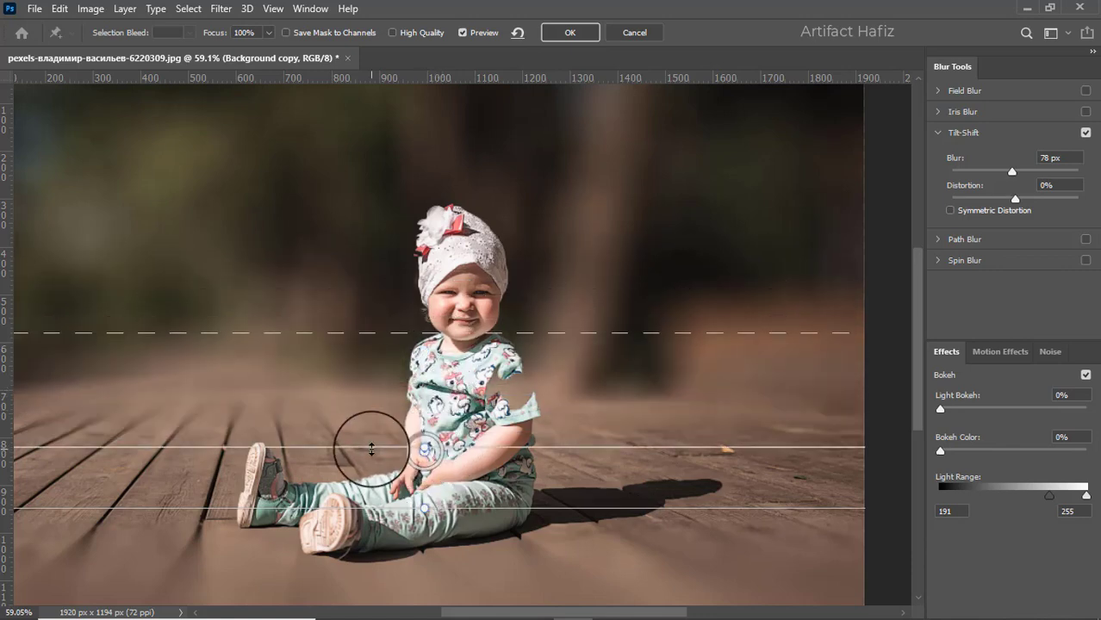
pyautogui.moveTo(366, 446); pyautogui.dragTo(429, 499)
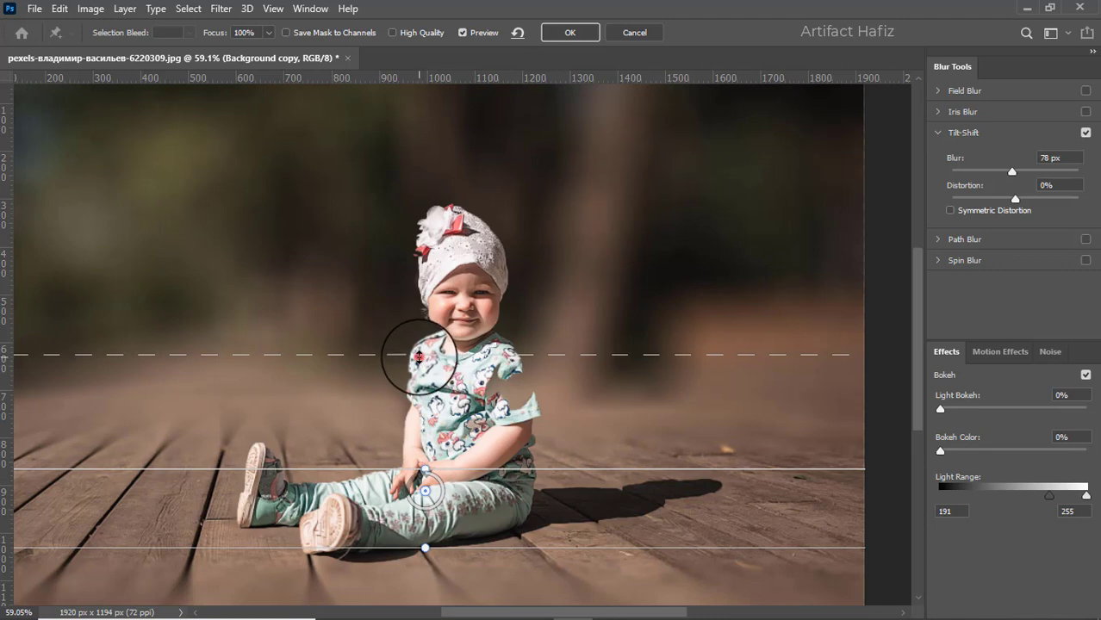
pyautogui.moveTo(418, 353); pyautogui.dragTo(419, 245)
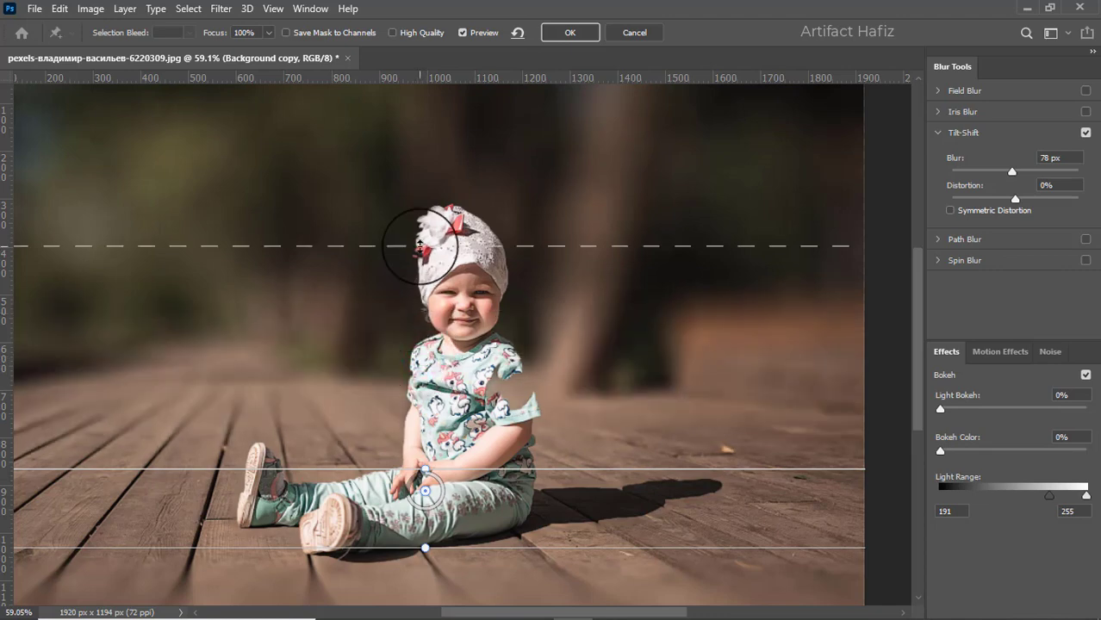
pyautogui.moveTo(425, 491); pyautogui.dragTo(439, 512)
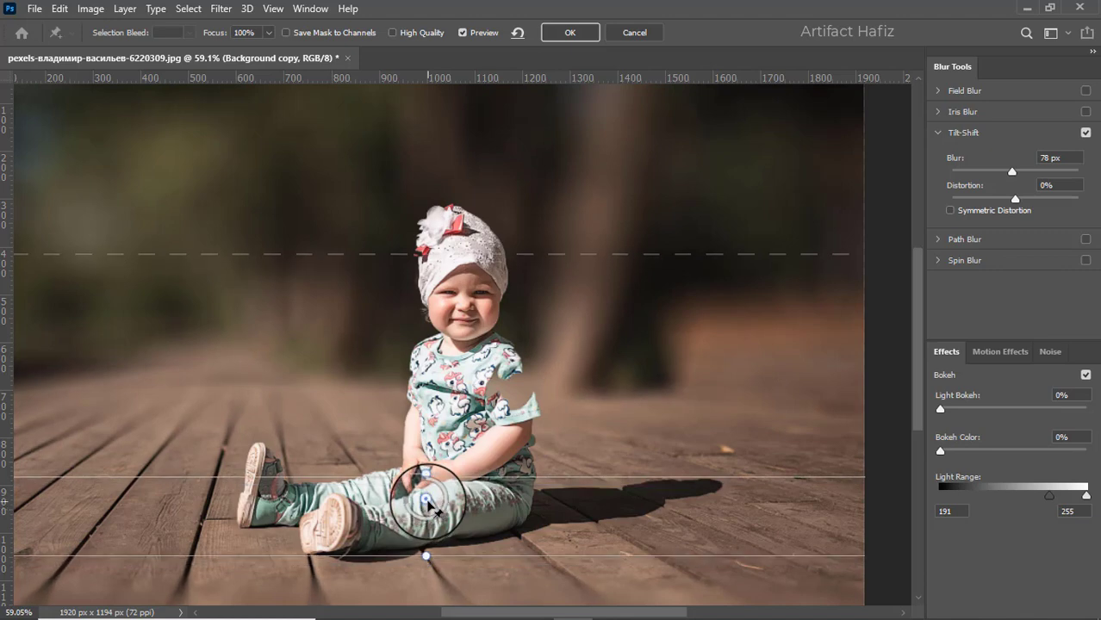
pyautogui.click(572, 32)
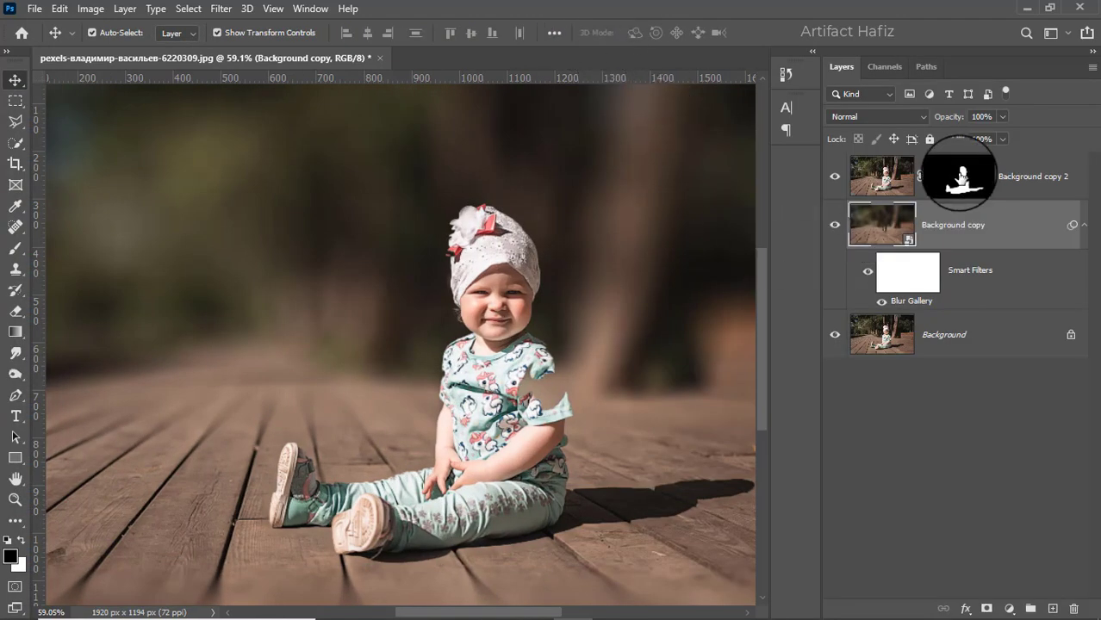
# - Open the Background copy 2 mask in Select and Mask and add the missing shirt sleeve with a size 8 Quick Selection brush
pyautogui.click(961, 176)
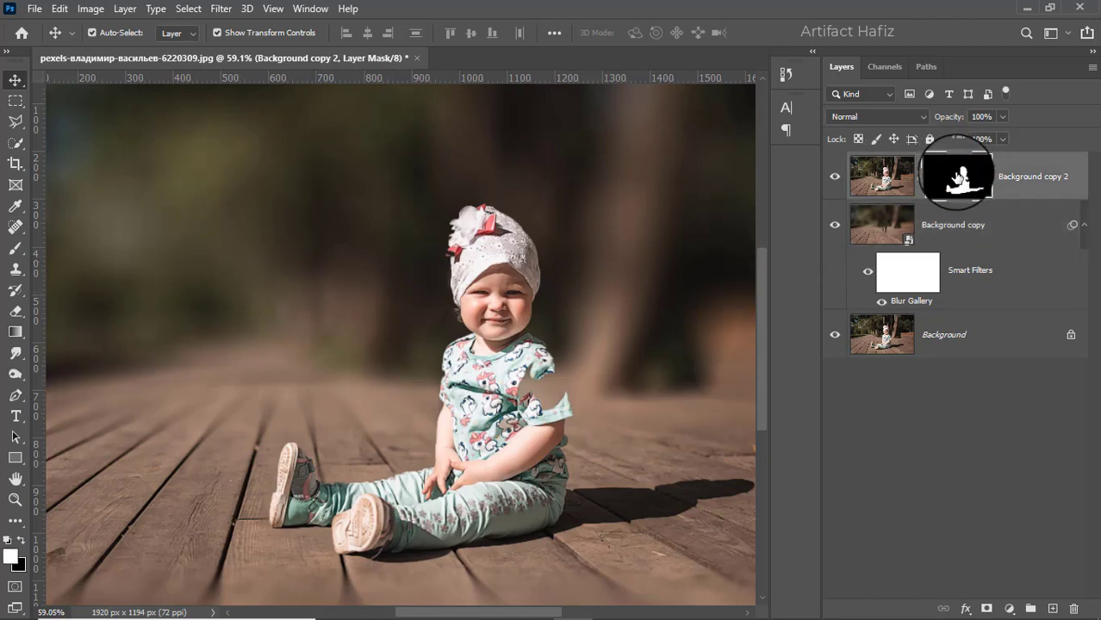
pyautogui.rightClick(956, 177)
pyautogui.click(947, 288)
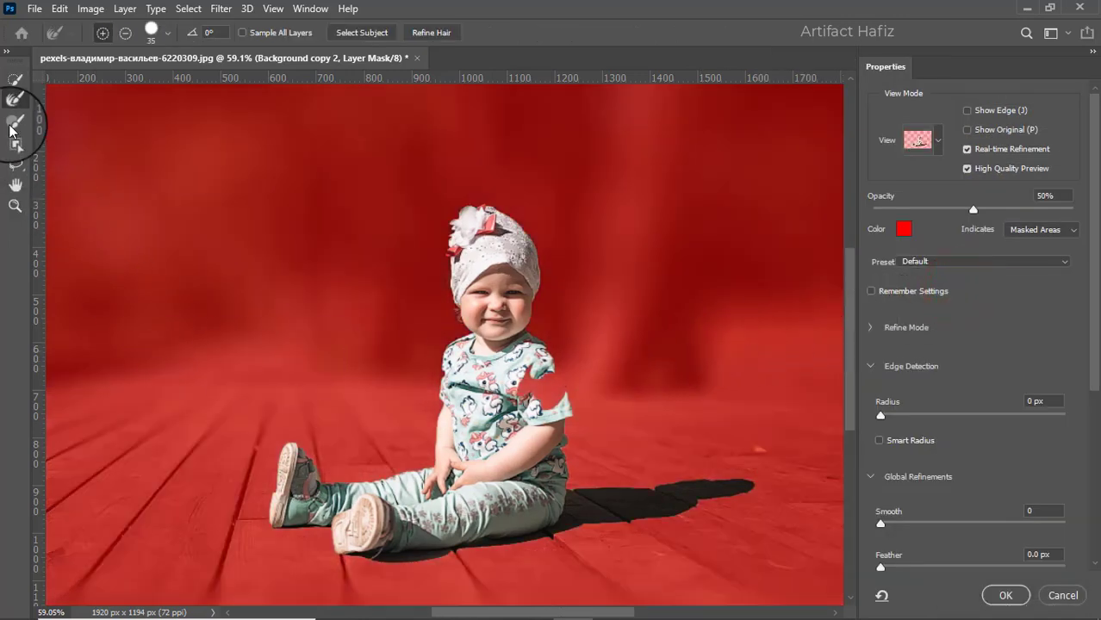
pyautogui.click(14, 80)
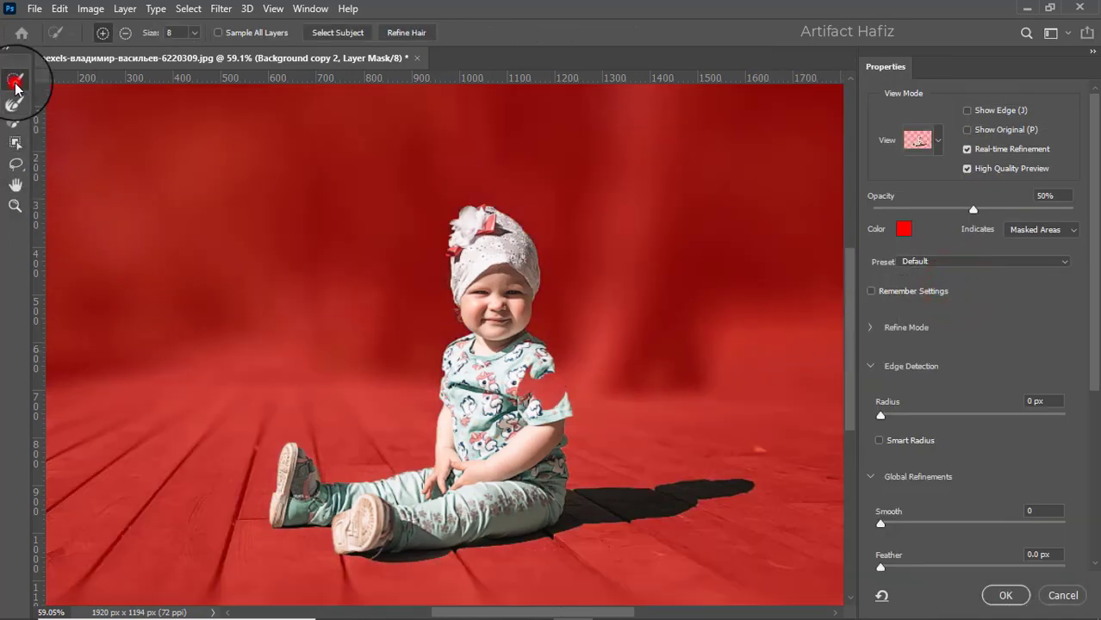
pyautogui.moveTo(542, 384)
pyautogui.mouseDown()
pyautogui.moveTo(557, 420)
pyautogui.moveTo(556, 379)
pyautogui.moveTo(538, 353)
pyautogui.moveTo(526, 358)
pyautogui.moveTo(518, 407)
pyautogui.moveTo(533, 360)
pyautogui.moveTo(516, 406)
pyautogui.moveTo(514, 382)
pyautogui.moveTo(507, 420)
pyautogui.moveTo(526, 378)
pyautogui.moveTo(532, 391)
pyautogui.moveTo(539, 351)
pyautogui.moveTo(460, 340)
pyautogui.moveTo(577, 419)
pyautogui.mouseUp()
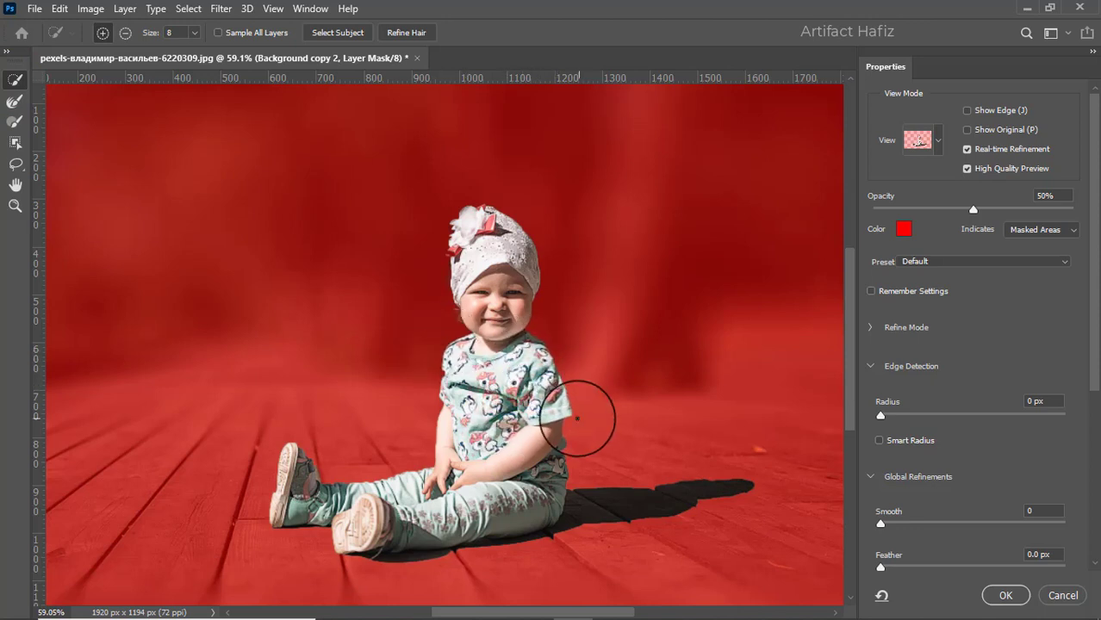
# - Clean up the mask along the sleeve's outer edge by adding and subtracting small areas, and apply the refined mask
pyautogui.scroll(5, 553, 376)
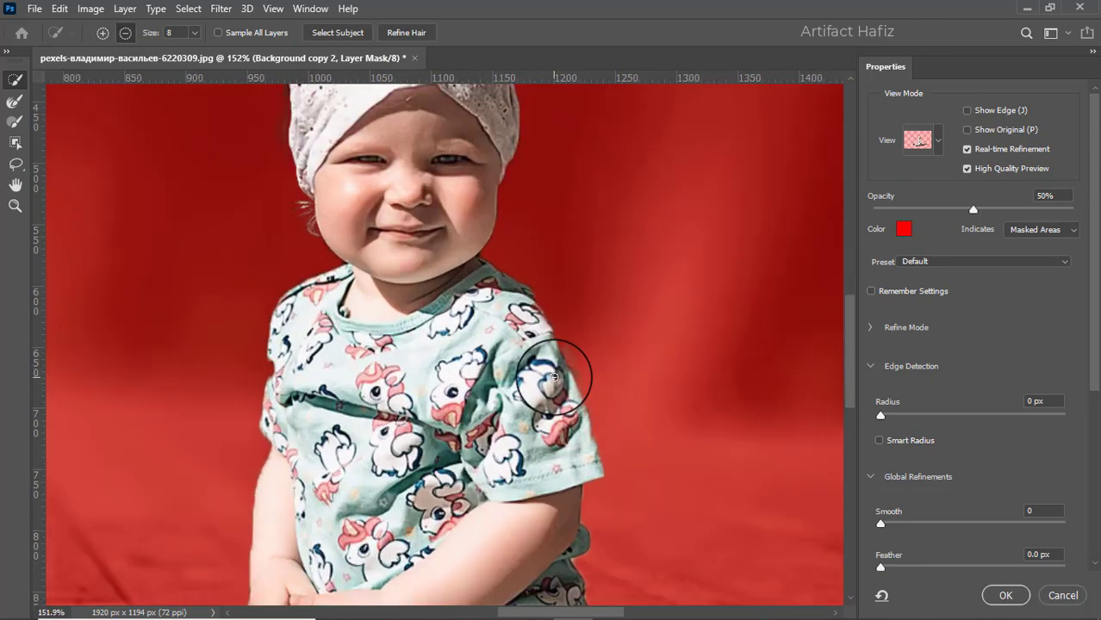
pyautogui.moveTo(521, 300)
pyautogui.mouseDown()
pyautogui.moveTo(543, 295)
pyautogui.moveTo(543, 317)
pyautogui.mouseUp()
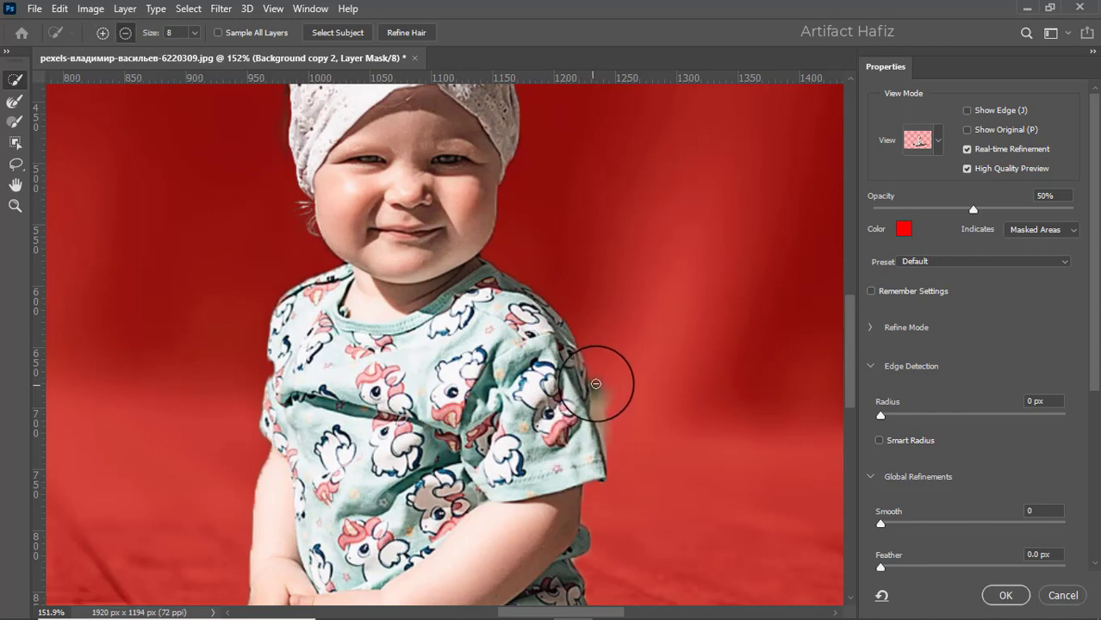
pyautogui.moveTo(605, 381); pyautogui.dragTo(609, 446)
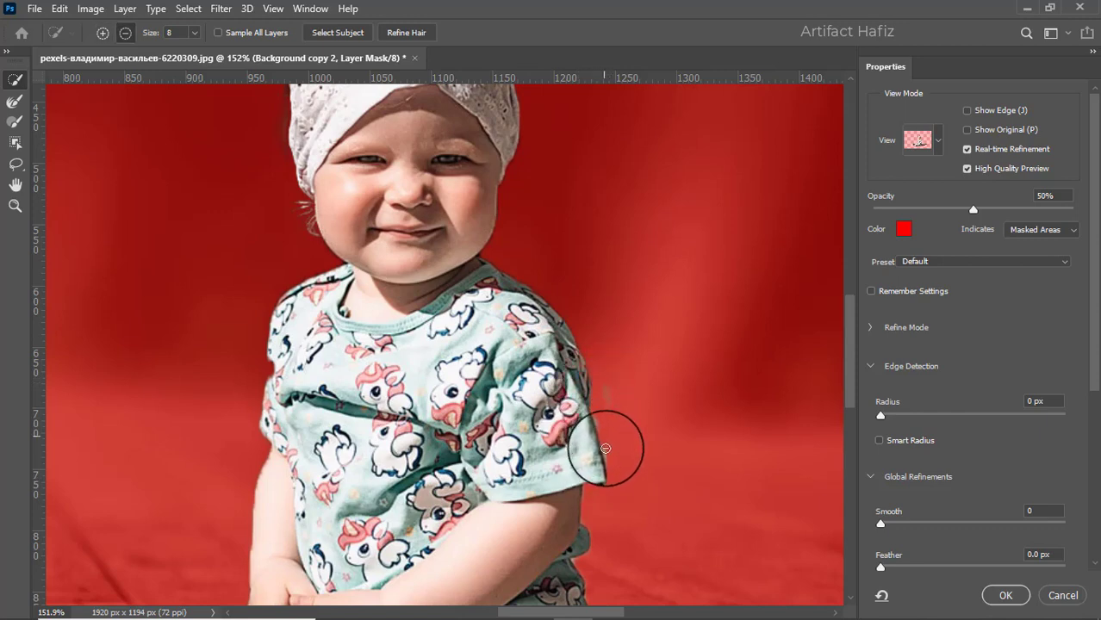
pyautogui.moveTo(606, 385)
pyautogui.mouseDown()
pyautogui.moveTo(614, 406)
pyautogui.moveTo(600, 428)
pyautogui.mouseUp()
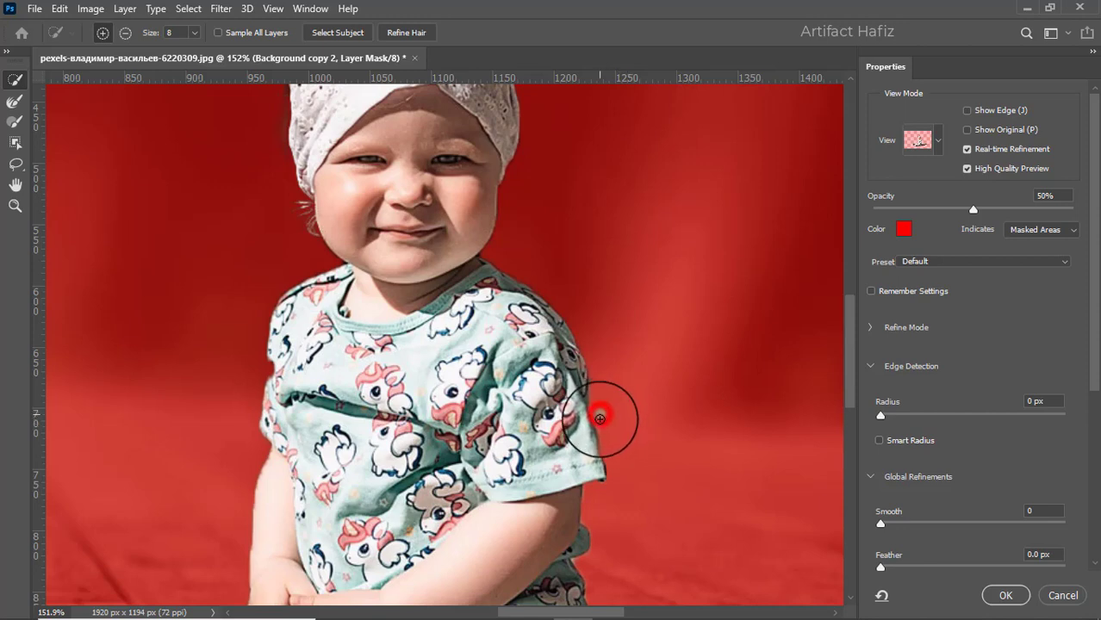
pyautogui.moveTo(599, 418); pyautogui.dragTo(601, 427)
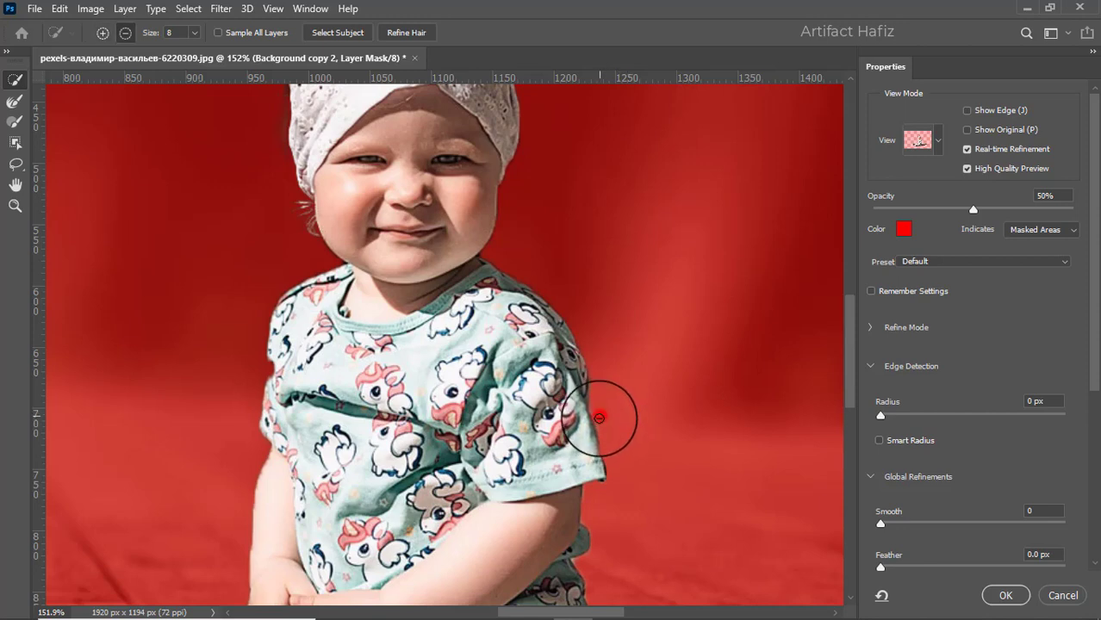
pyautogui.click(989, 596)
pyautogui.hotkey('ctrl', '0')
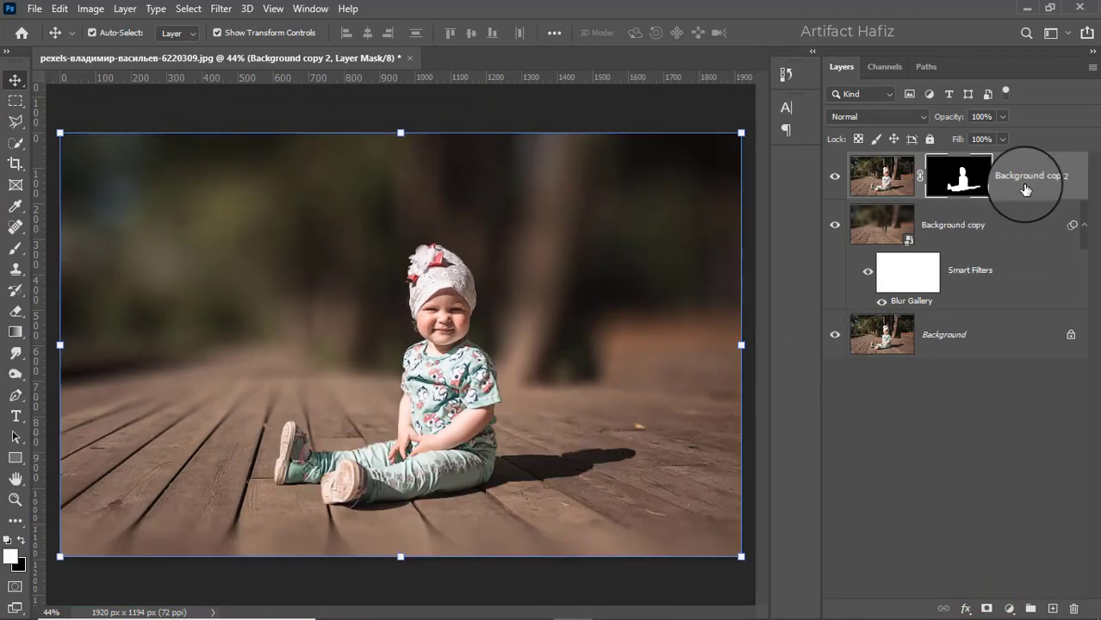
# - Add a Curves adjustment layer above Background copy 2, moving the black point slightly inward, anchoring the shadows and raising the highlights
pyautogui.click(934, 229)
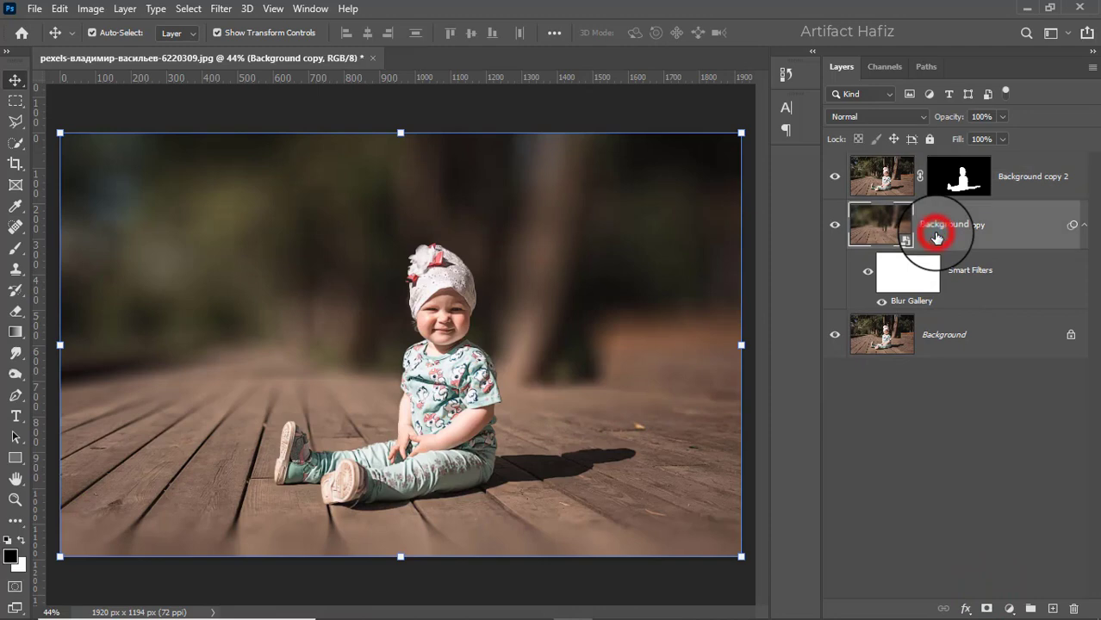
pyautogui.click(1011, 176)
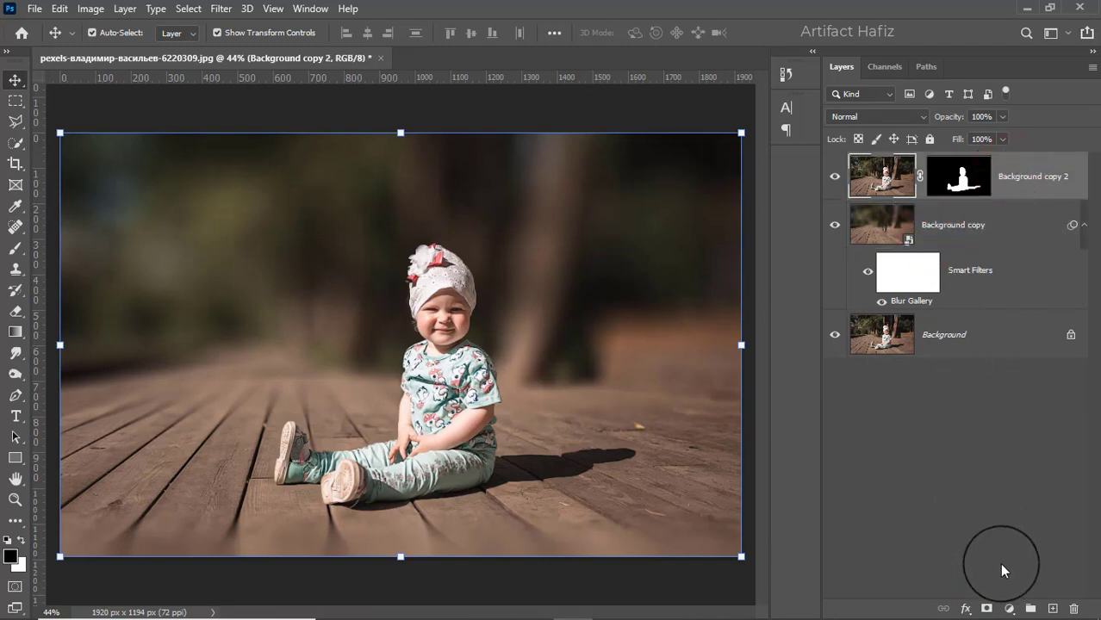
pyautogui.click(1009, 609)
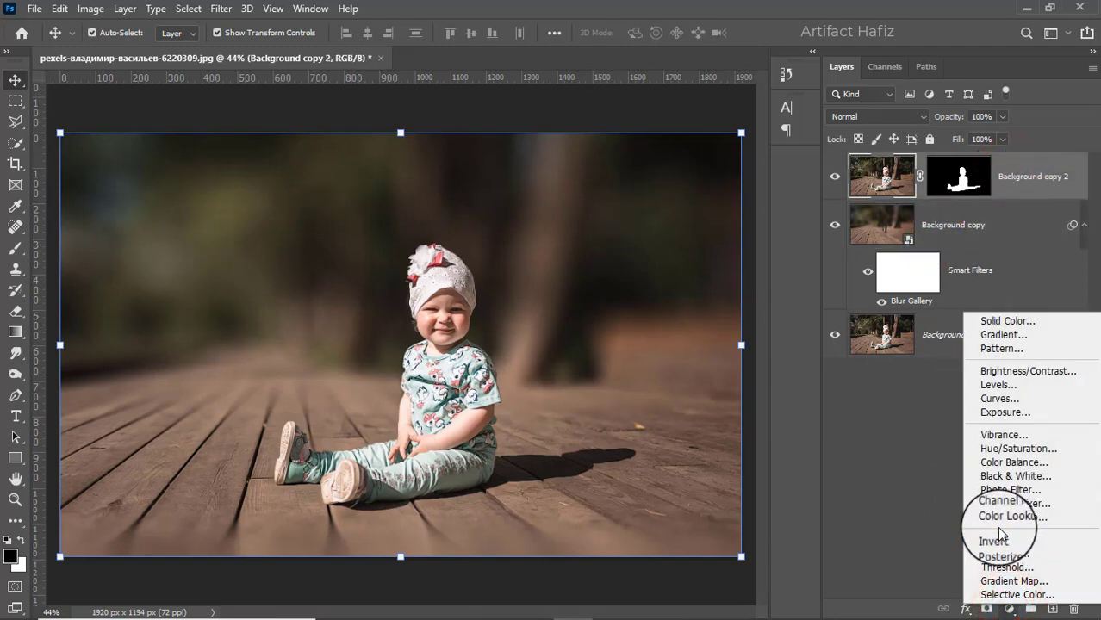
pyautogui.click(987, 400)
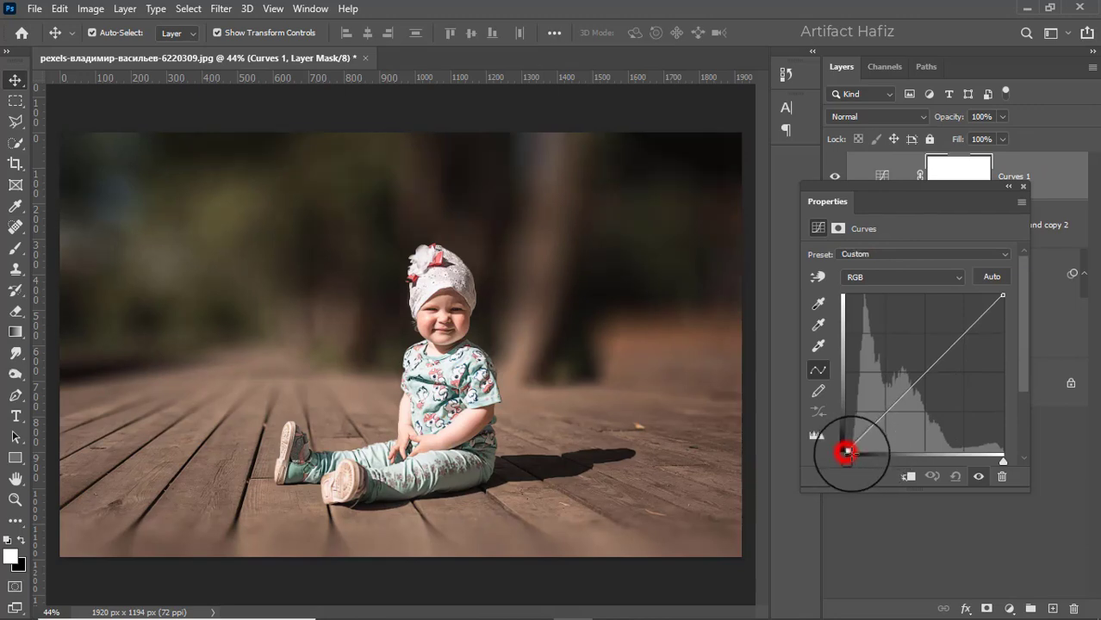
pyautogui.moveTo(851, 452); pyautogui.dragTo(850, 454)
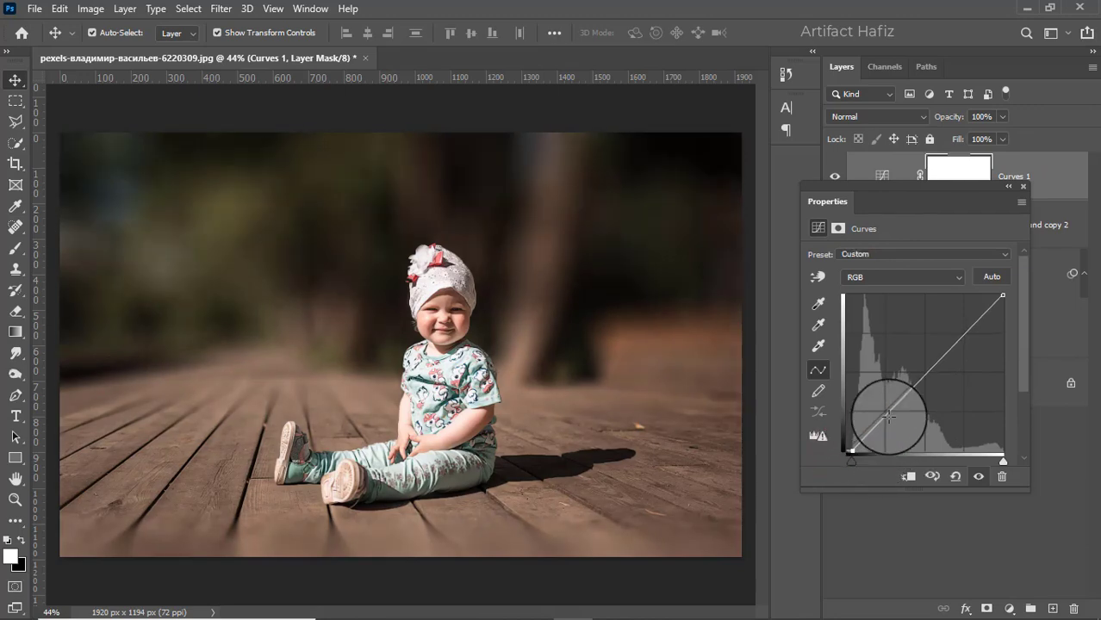
pyautogui.click(888, 413)
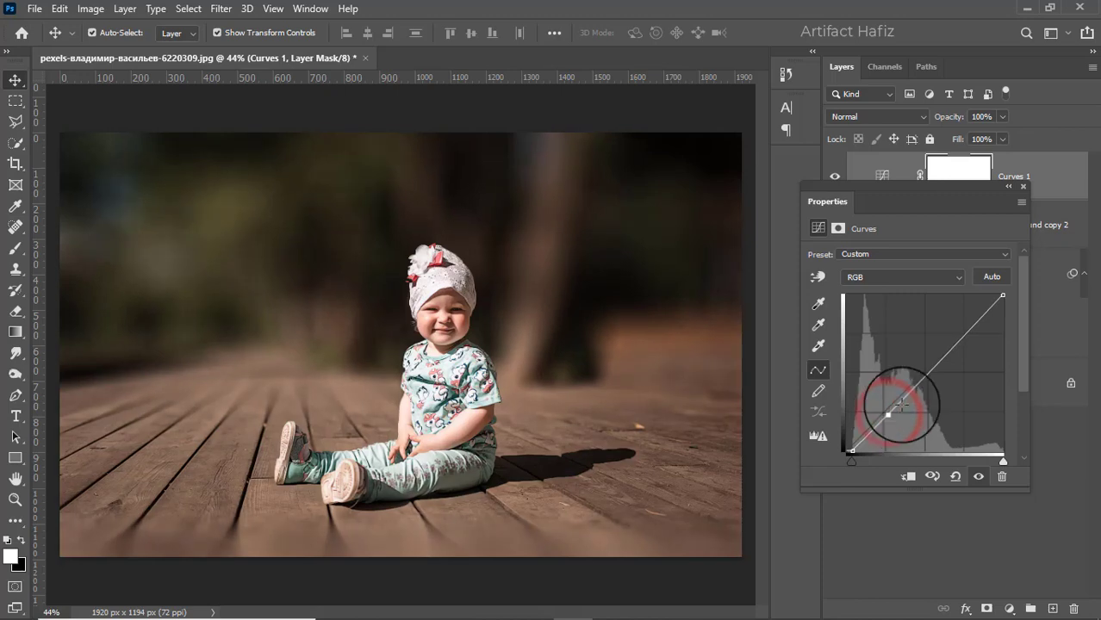
pyautogui.click(962, 328)
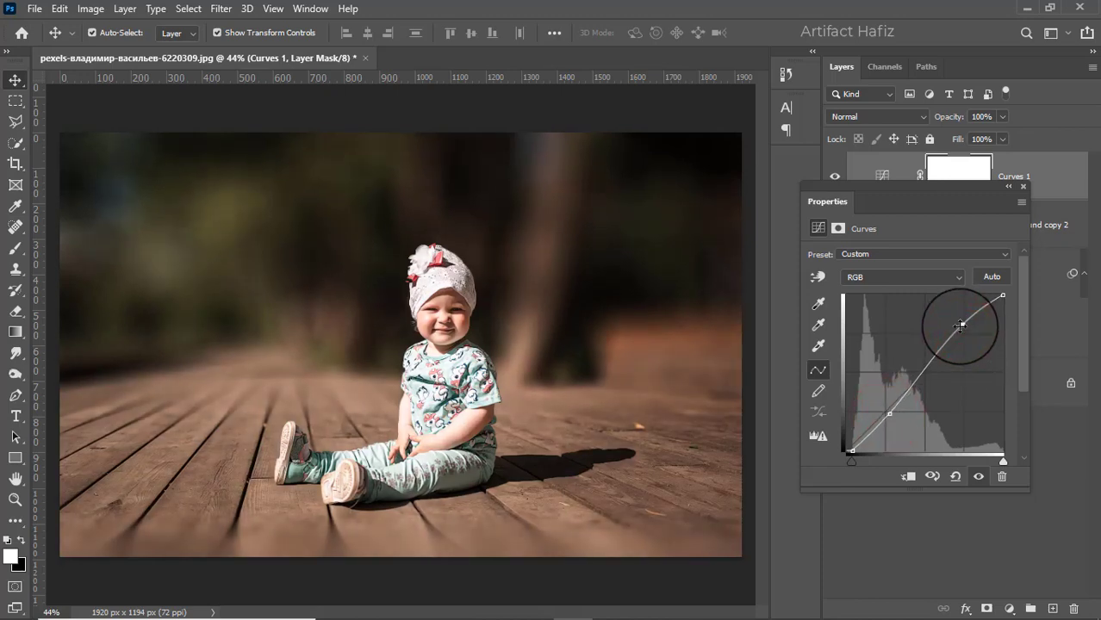
pyautogui.click(1022, 186)
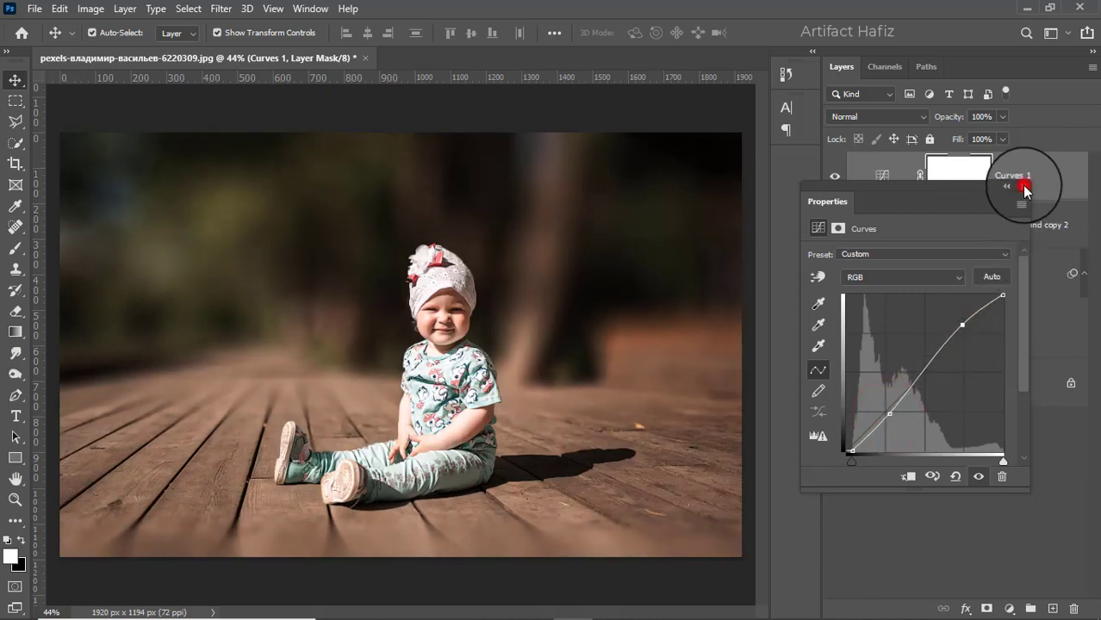
# - Add a Levels adjustment layer above the Curves layer with the black input level set to 4
pyautogui.click(1010, 608)
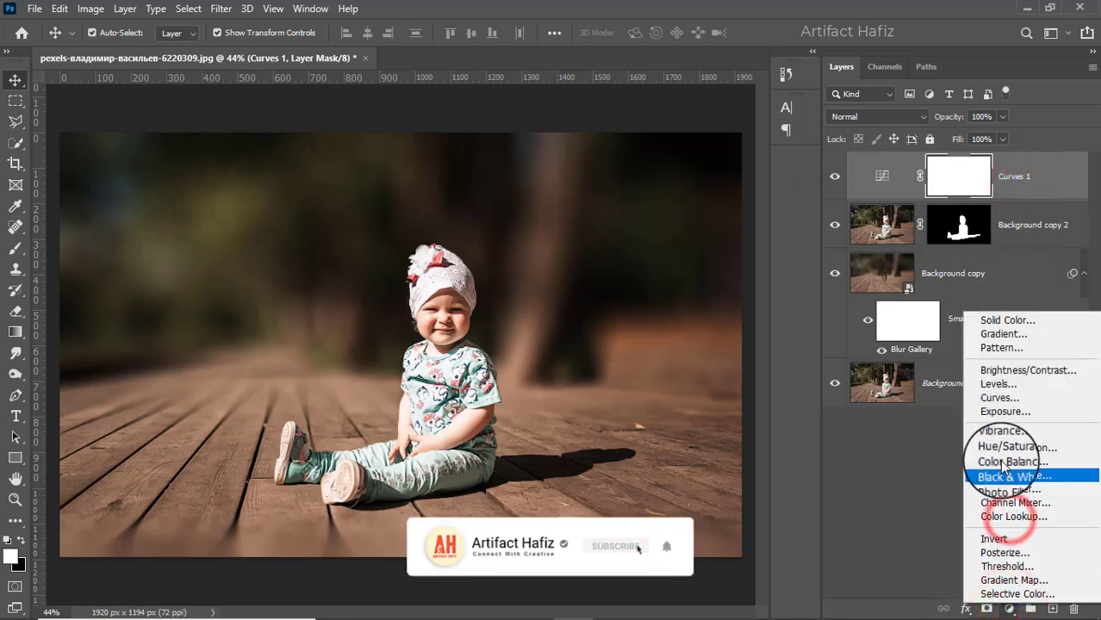
pyautogui.click(995, 384)
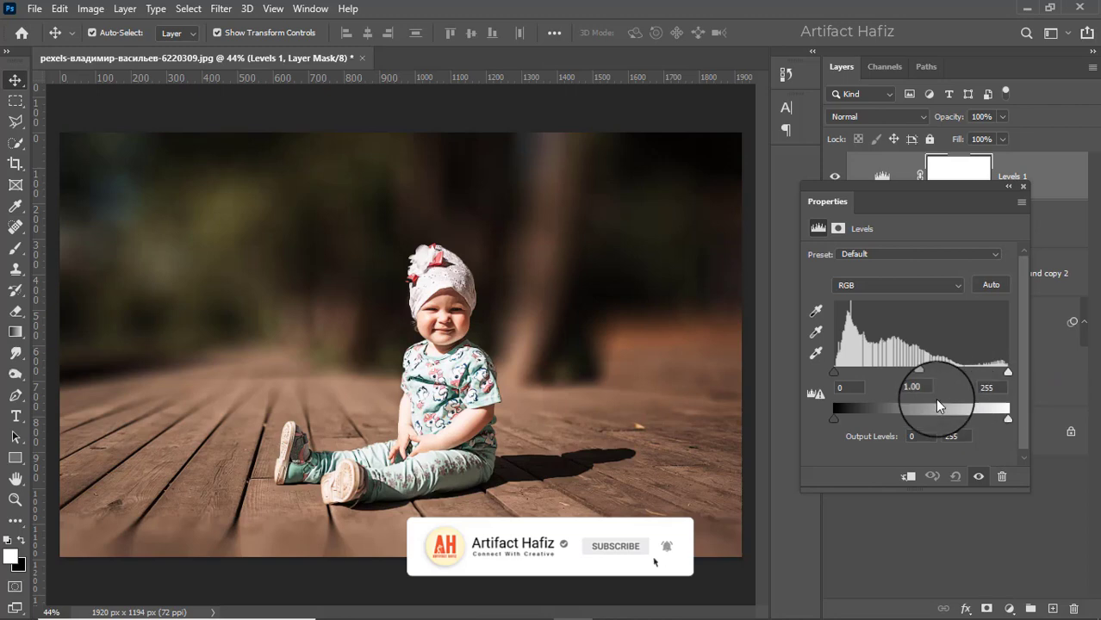
pyautogui.moveTo(833, 371); pyautogui.dragTo(836, 371)
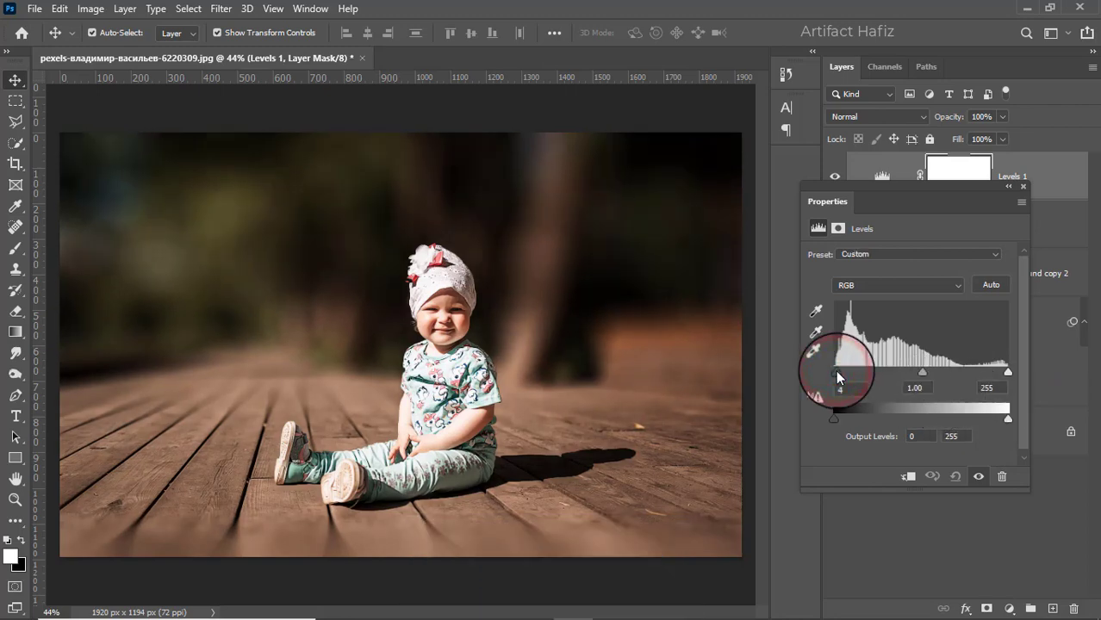
pyautogui.click(1022, 187)
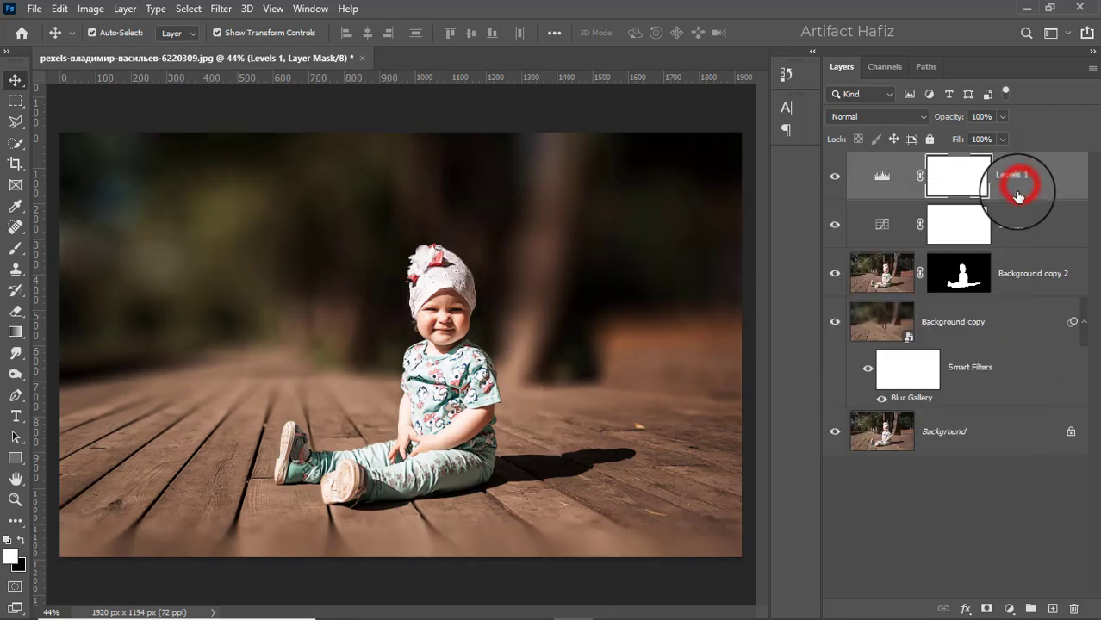
# - Add a Color Lookup adjustment layer using the FallColors.look 3D LUT and lower the layer's opacity to 41%
pyautogui.click(1007, 609)
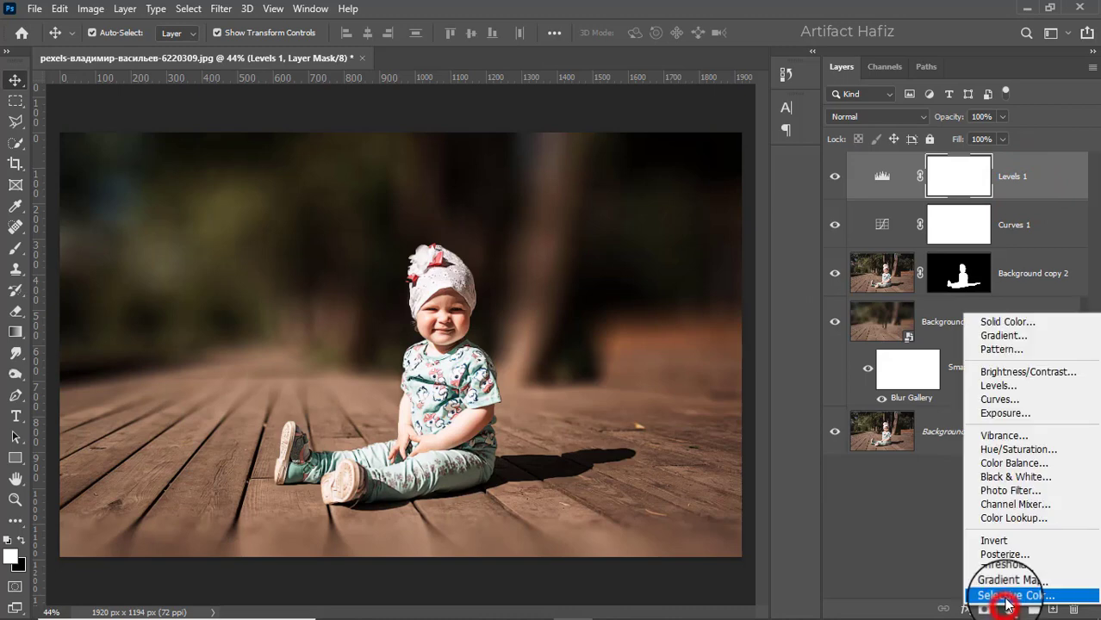
pyautogui.click(1007, 519)
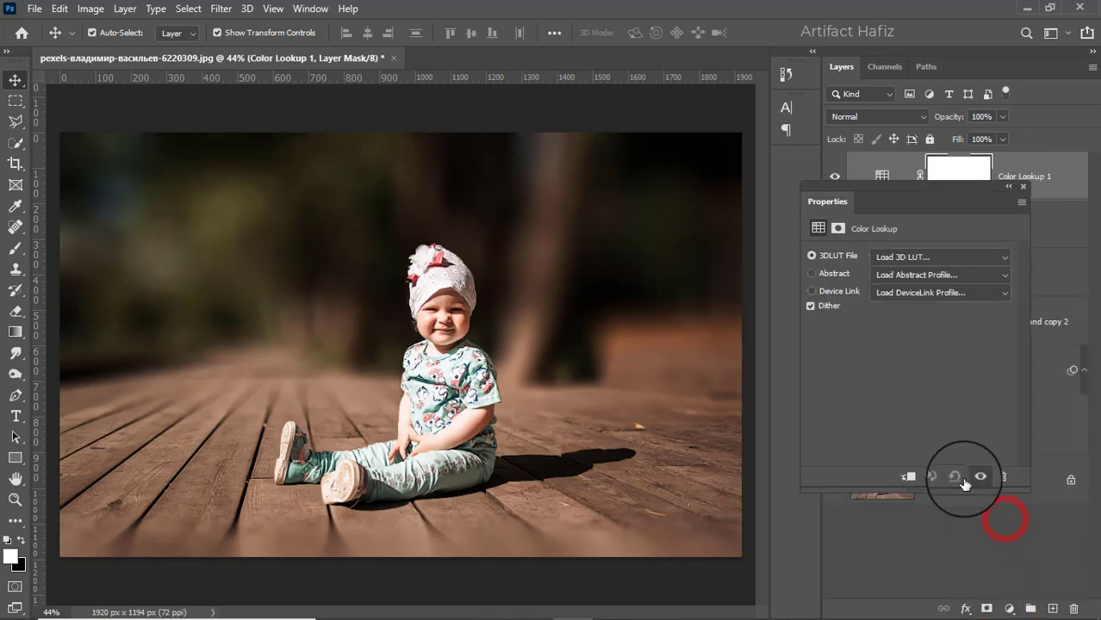
pyautogui.click(898, 257)
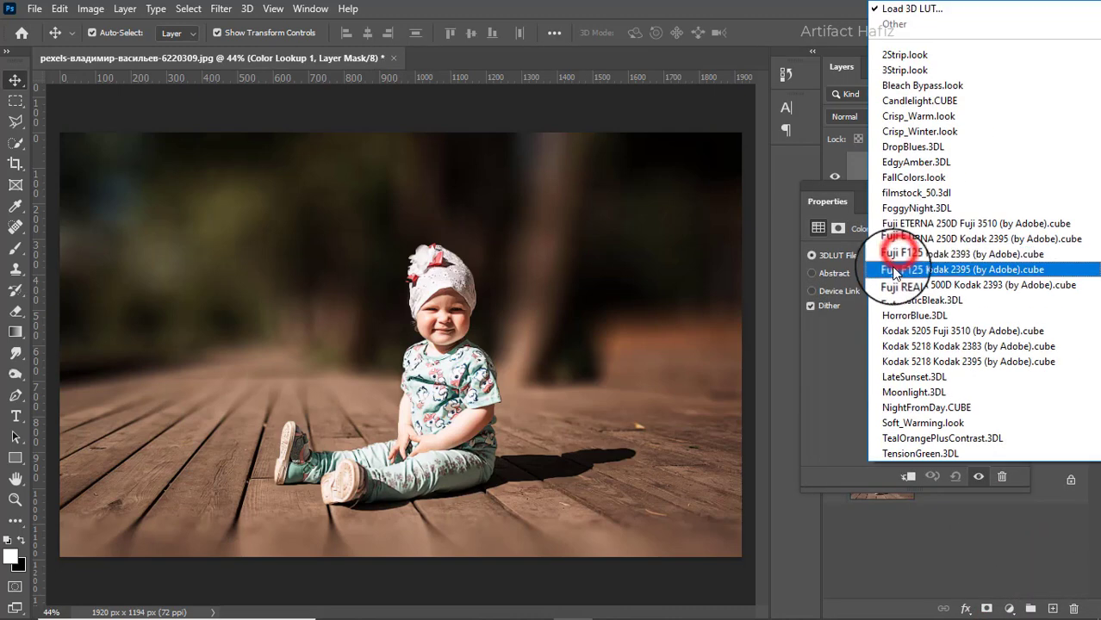
pyautogui.click(911, 177)
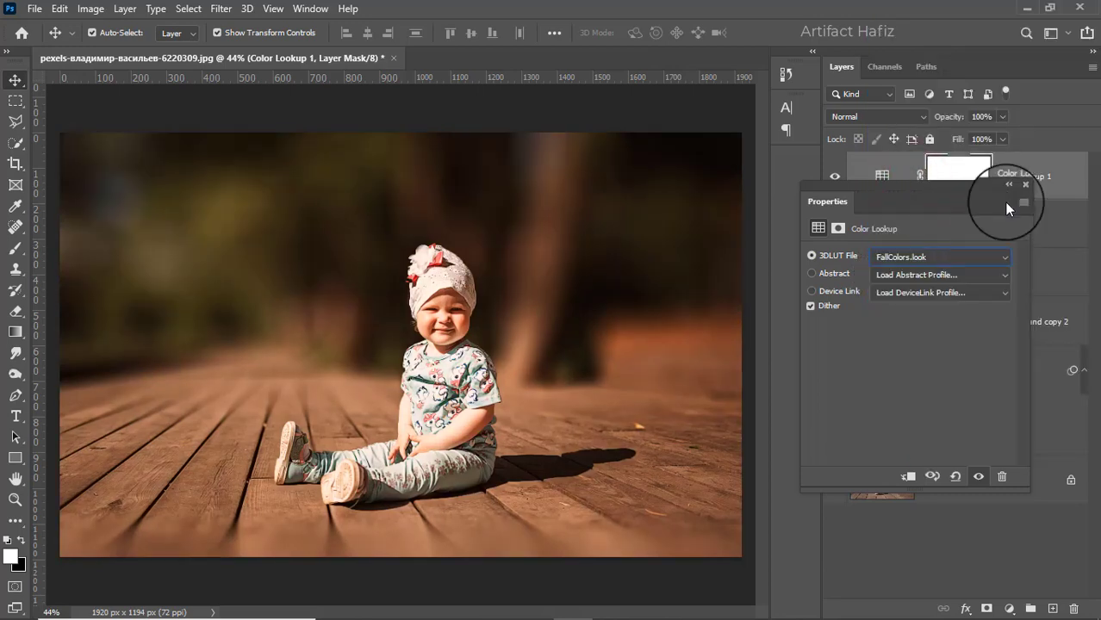
pyautogui.click(1023, 187)
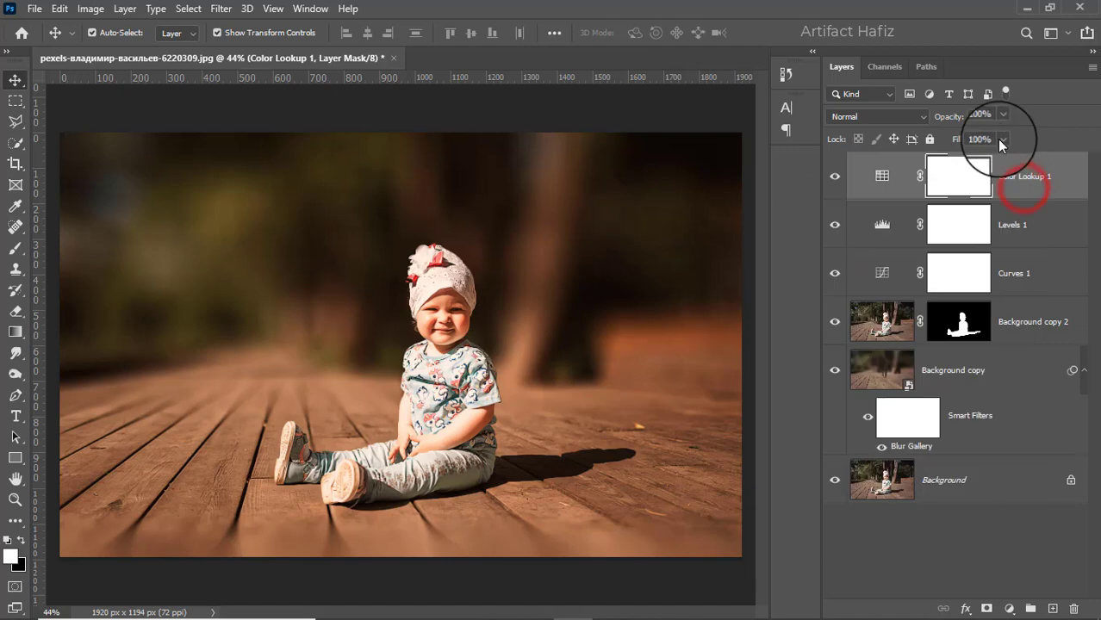
pyautogui.moveTo(1004, 134); pyautogui.dragTo(956, 146)
# - Add a Brightness/Contrast adjustment layer above the Color Lookup layer with Brightness set to -14
pyautogui.click(1007, 610)
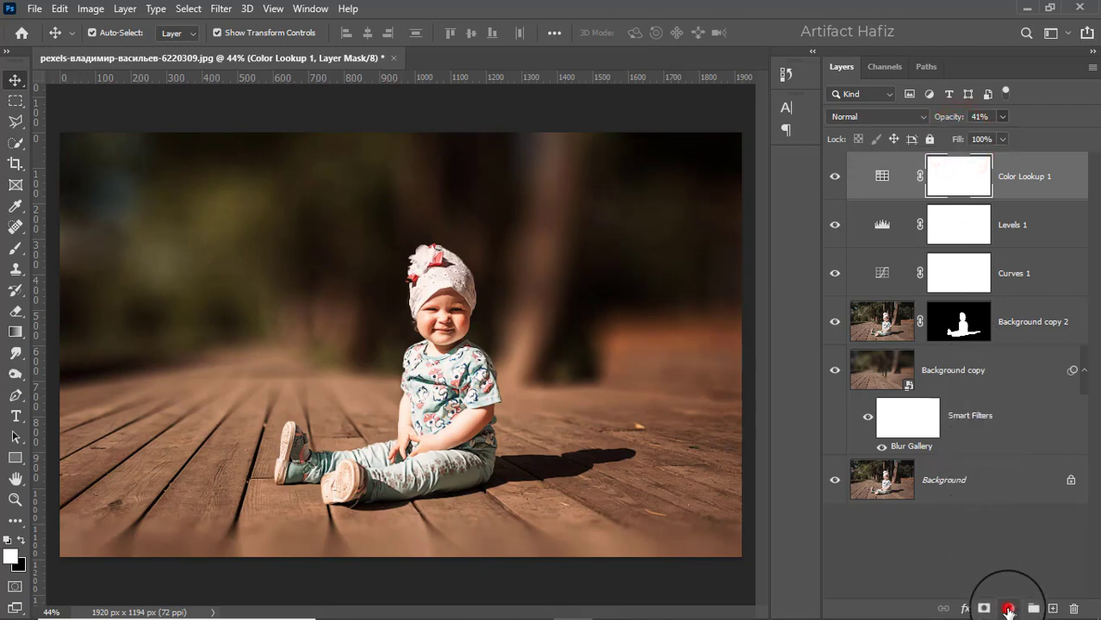
pyautogui.click(1006, 376)
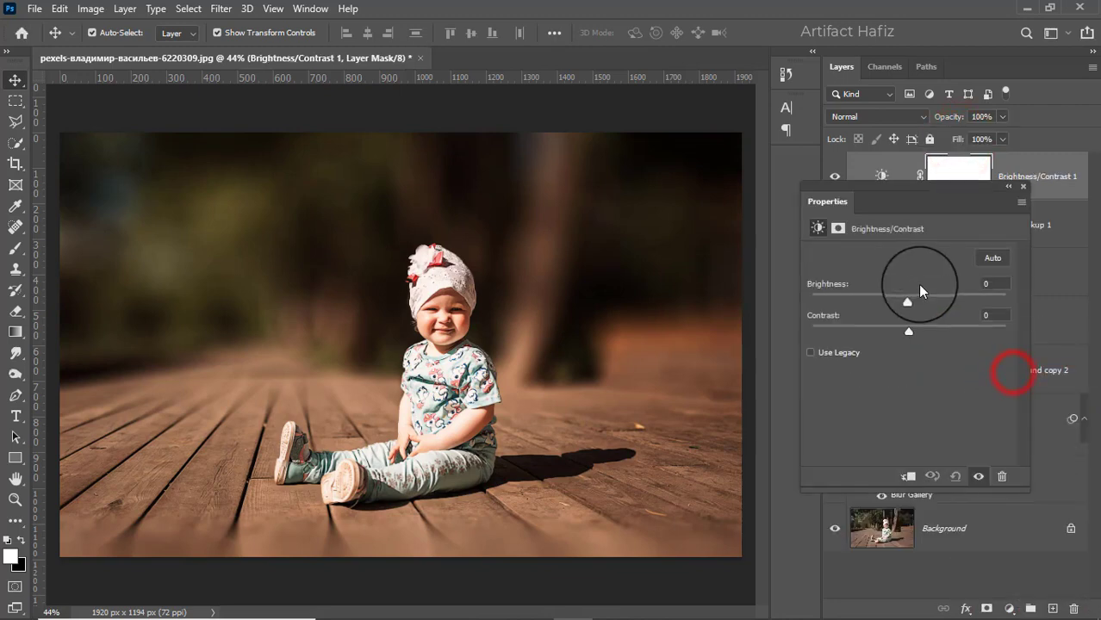
pyautogui.moveTo(908, 302)
pyautogui.mouseDown()
pyautogui.moveTo(882, 301)
pyautogui.moveTo(898, 302)
pyautogui.mouseUp()
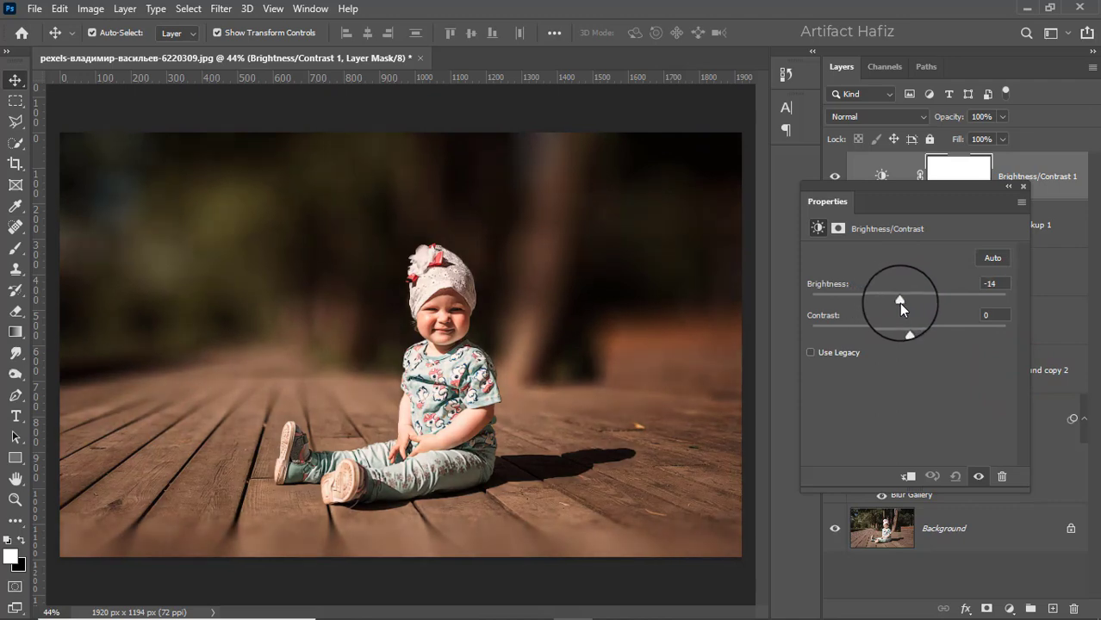
pyautogui.click(1024, 188)
# - Stamp all visible layers into a new layer above Brightness/Contrast 1 and convert it for Smart Filters
pyautogui.click(1013, 177)
pyautogui.hotkey('ctrl', 'alt', 'shift', 'e')
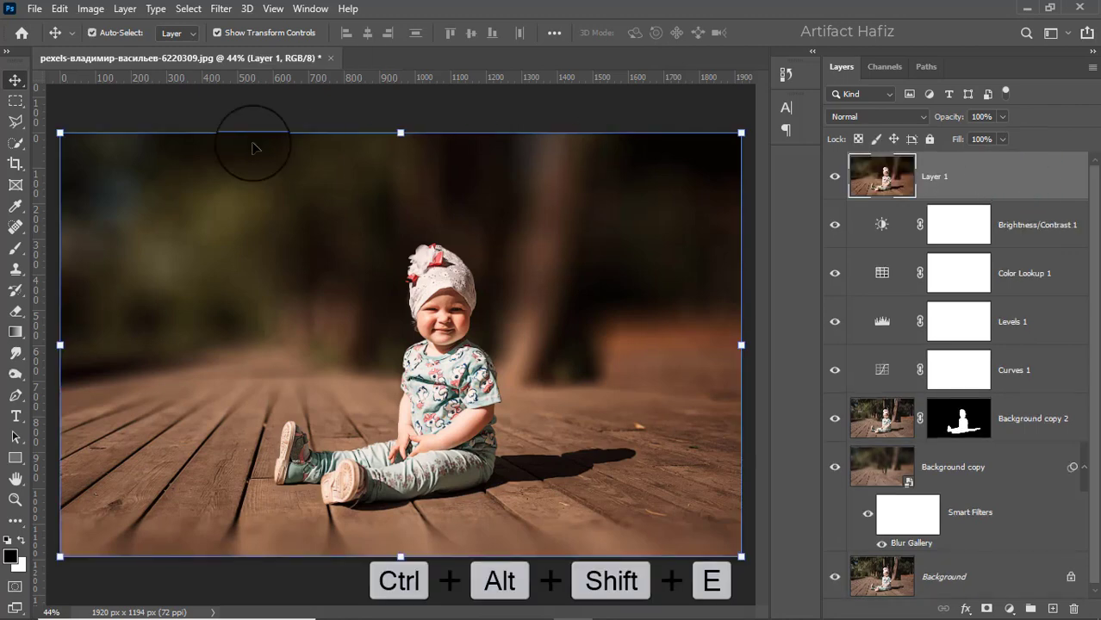
pyautogui.click(220, 9)
pyautogui.click(250, 52)
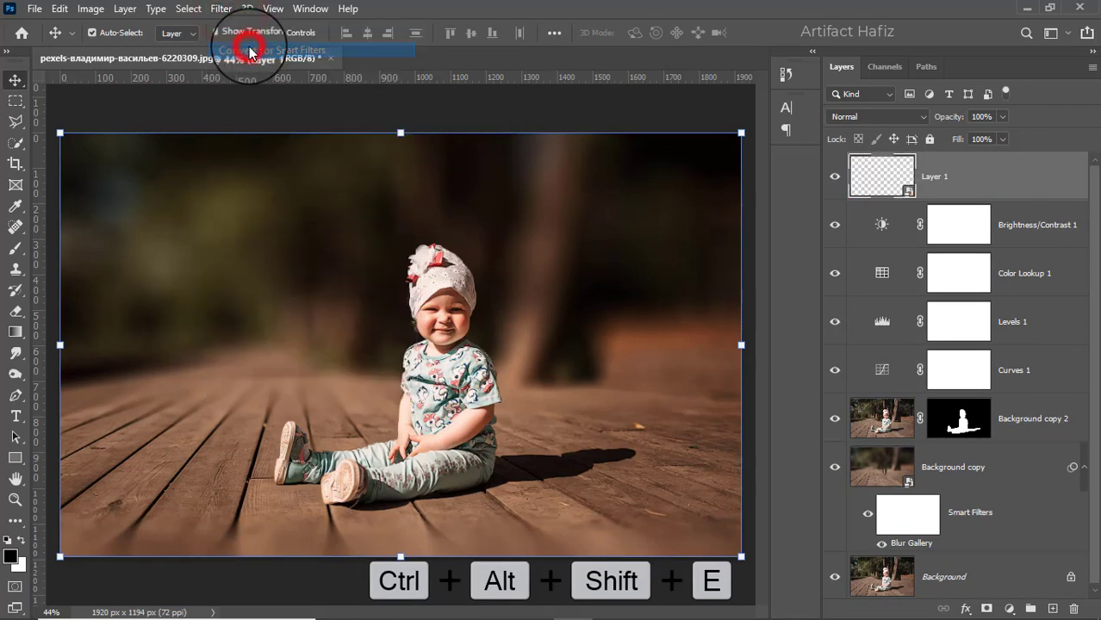
# - Open the Camera Raw Filter on the stamped layer and set Exposure -0.15, Highlights -16, Shadows -31, Whites +48 and Blacks +8
pyautogui.click(220, 8)
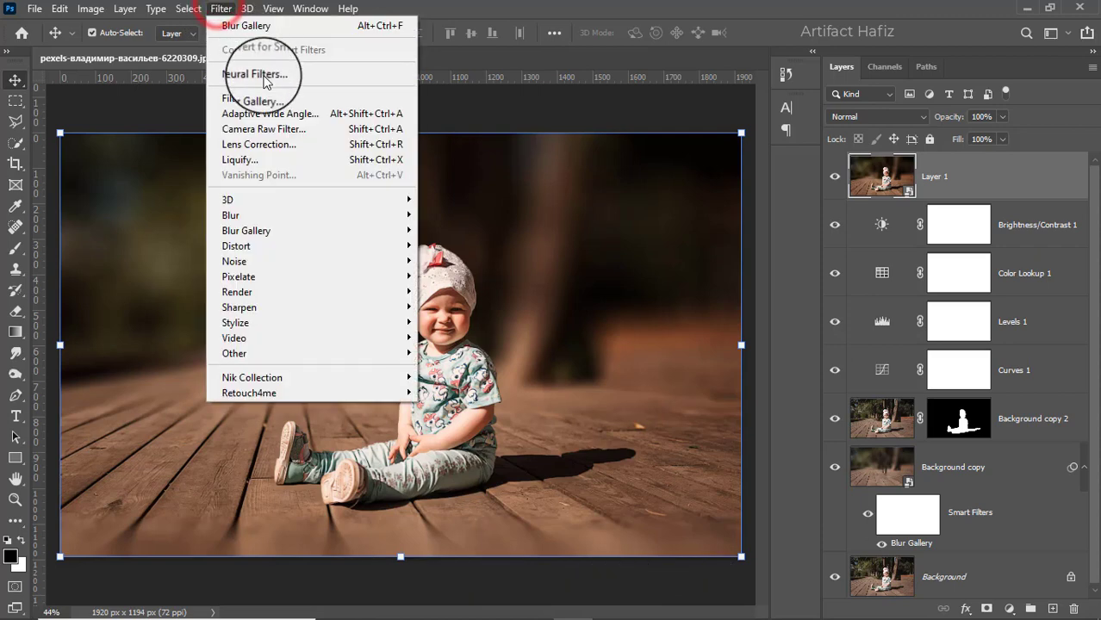
pyautogui.click(276, 129)
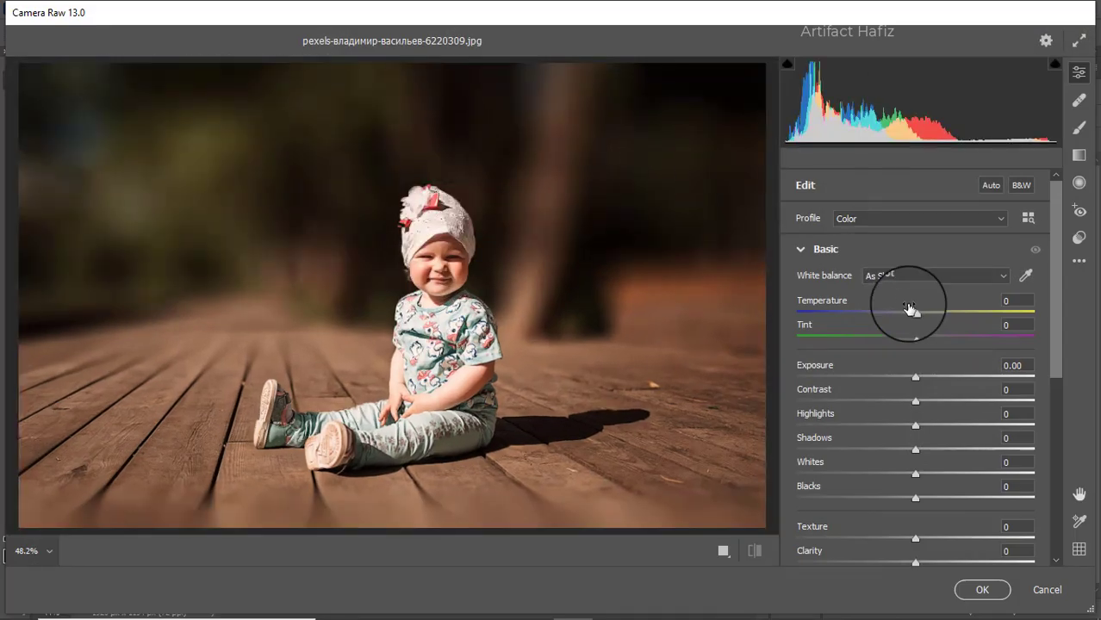
pyautogui.click(913, 376)
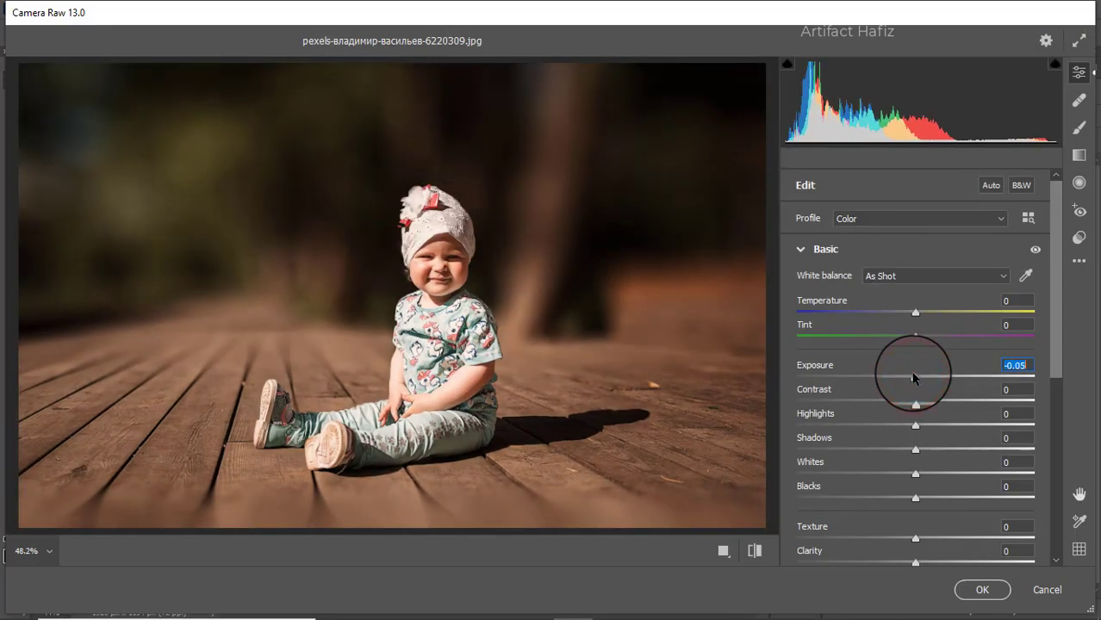
pyautogui.moveTo(913, 376); pyautogui.dragTo(911, 377)
pyautogui.moveTo(916, 425); pyautogui.dragTo(975, 474)
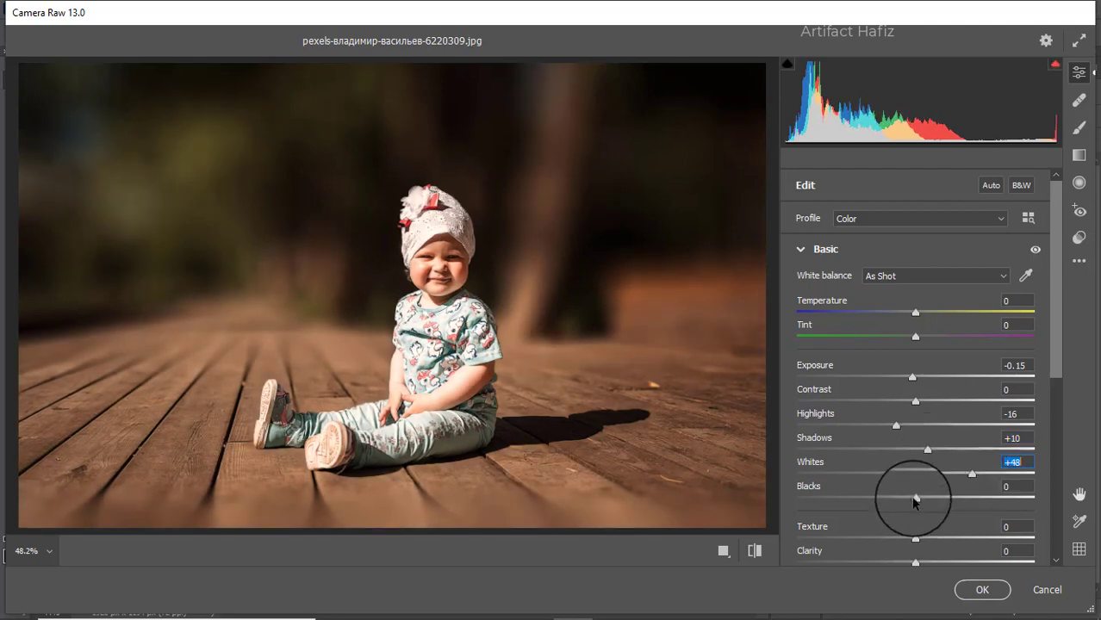
pyautogui.moveTo(914, 502)
pyautogui.mouseDown()
pyautogui.moveTo(862, 497)
pyautogui.moveTo(925, 498)
pyautogui.mouseUp()
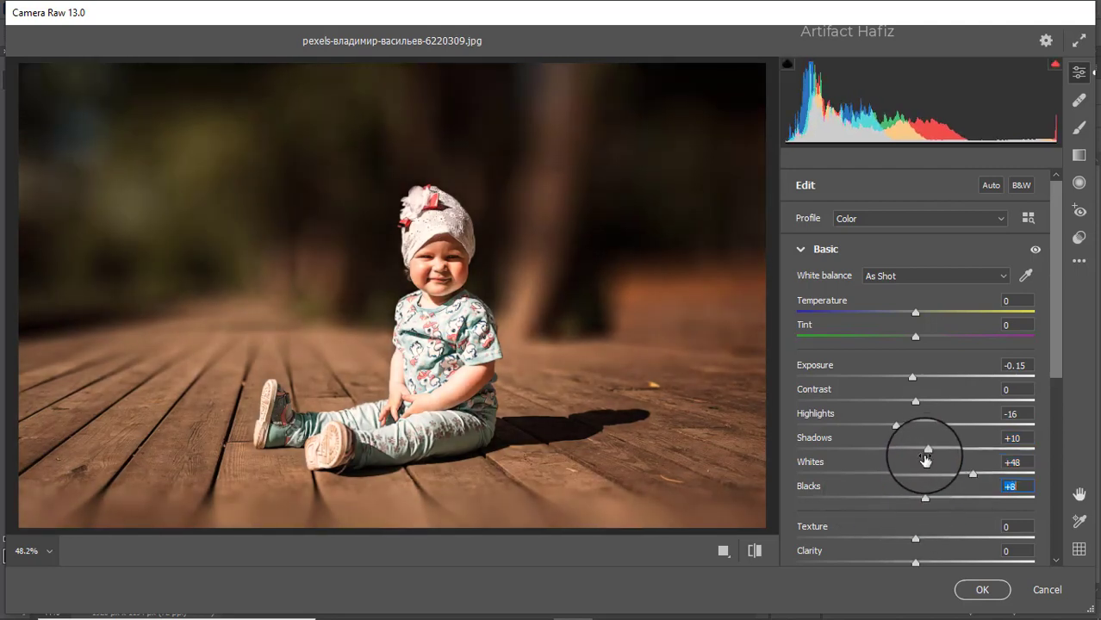
pyautogui.moveTo(927, 450); pyautogui.dragTo(879, 450)
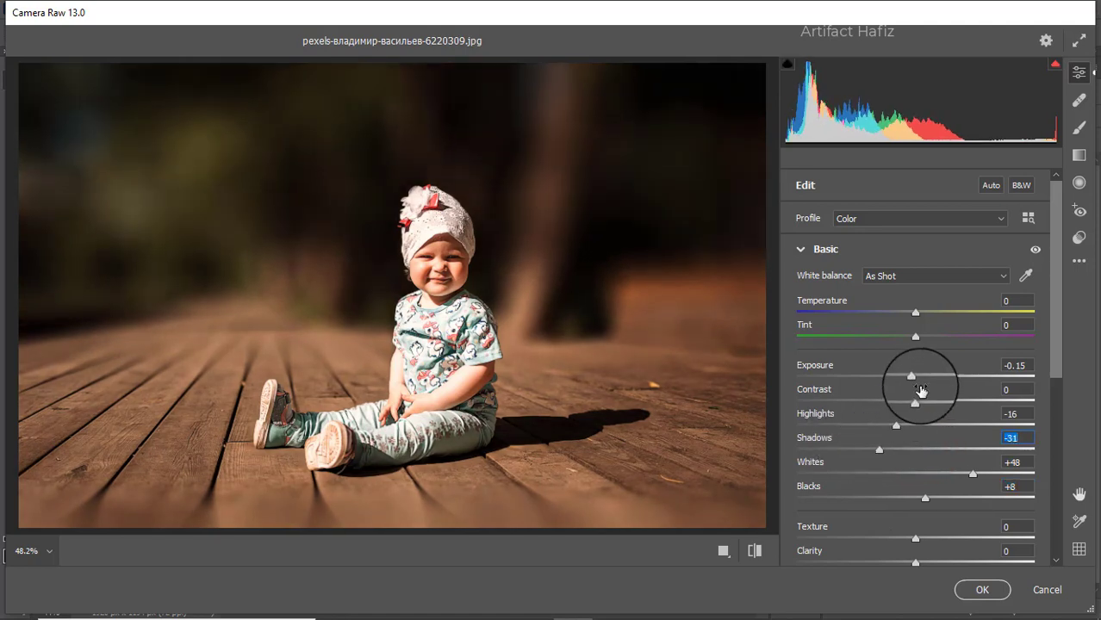
# - Set Texture to -1, Clarity to +3, Dehaze to +28, Vibrance to +44 and Saturation to -10
pyautogui.scroll(-3, 932, 376)
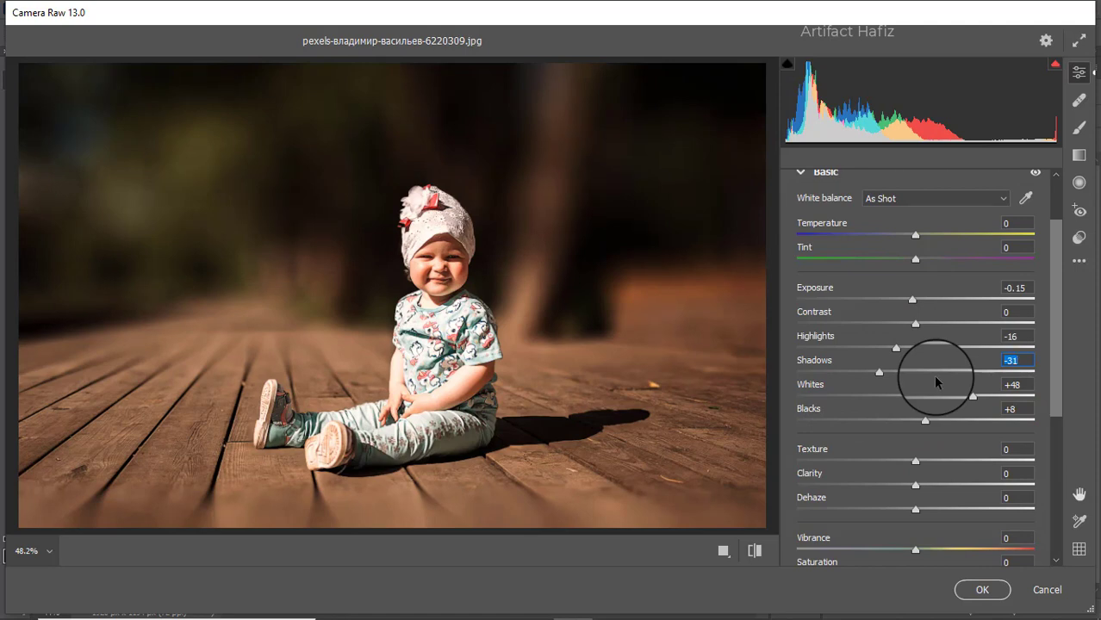
pyautogui.scroll(-2, 935, 381)
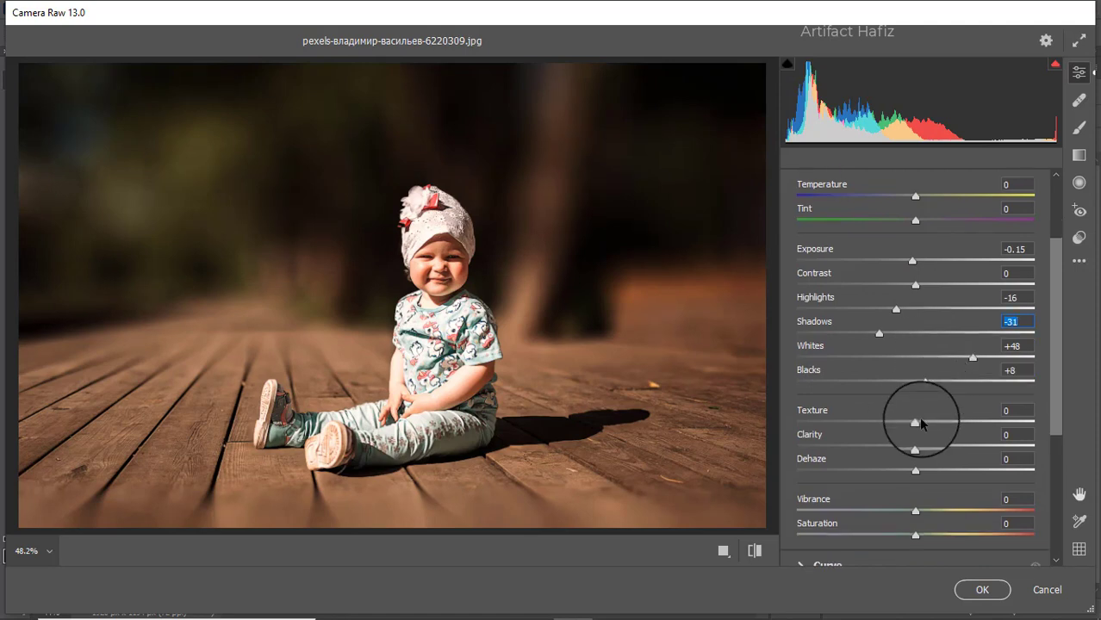
pyautogui.moveTo(918, 421); pyautogui.dragTo(952, 441)
pyautogui.scroll(-2, 917, 437)
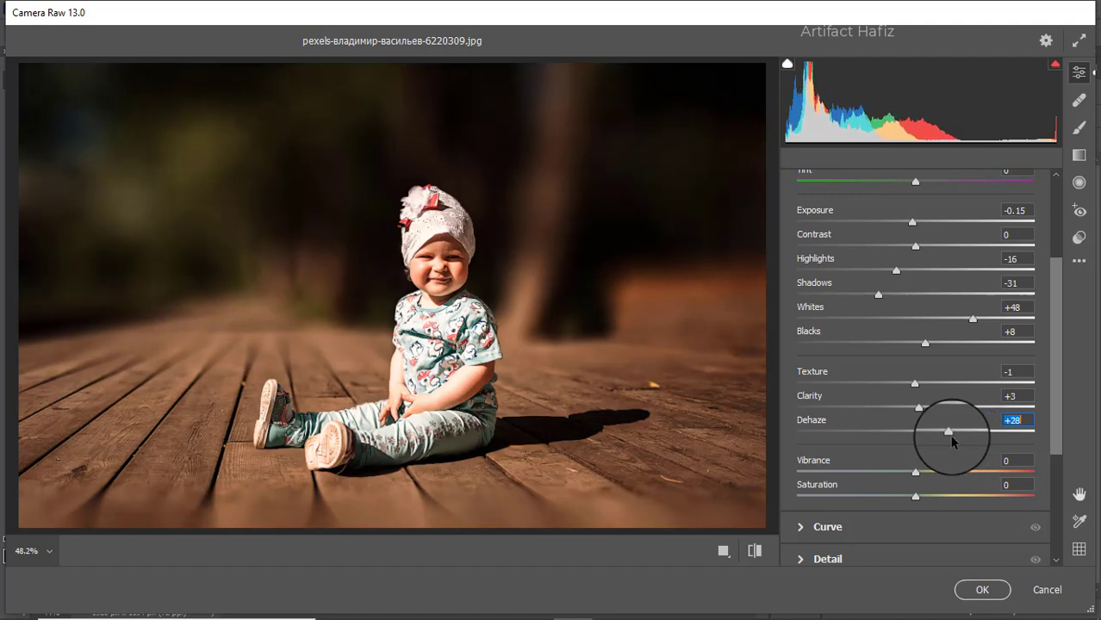
pyautogui.scroll(-3, 917, 379)
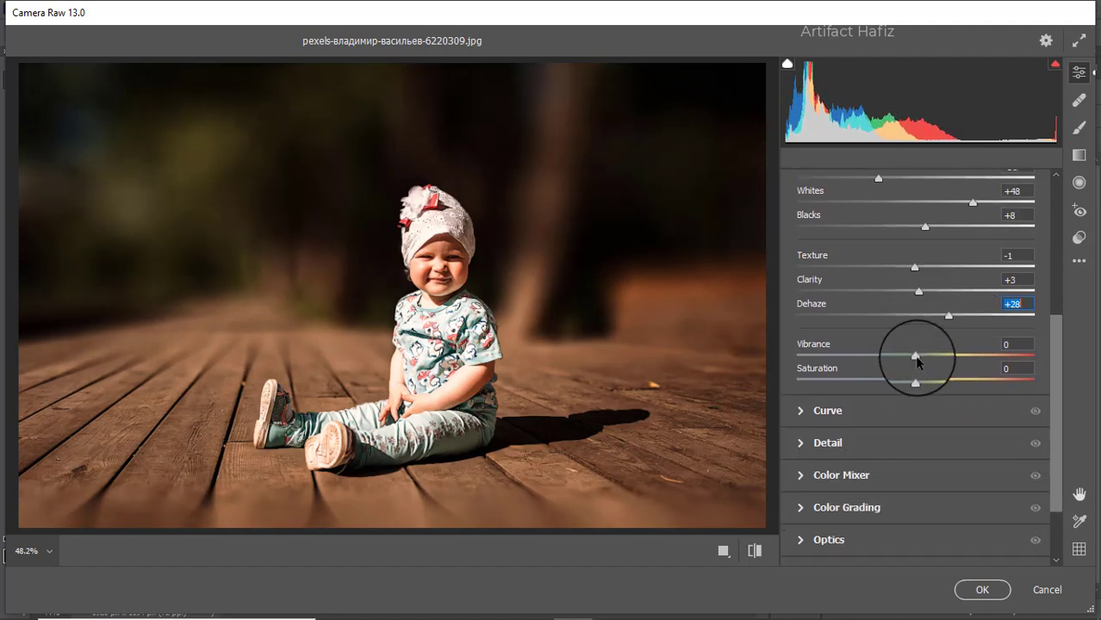
pyautogui.moveTo(915, 356); pyautogui.dragTo(967, 356)
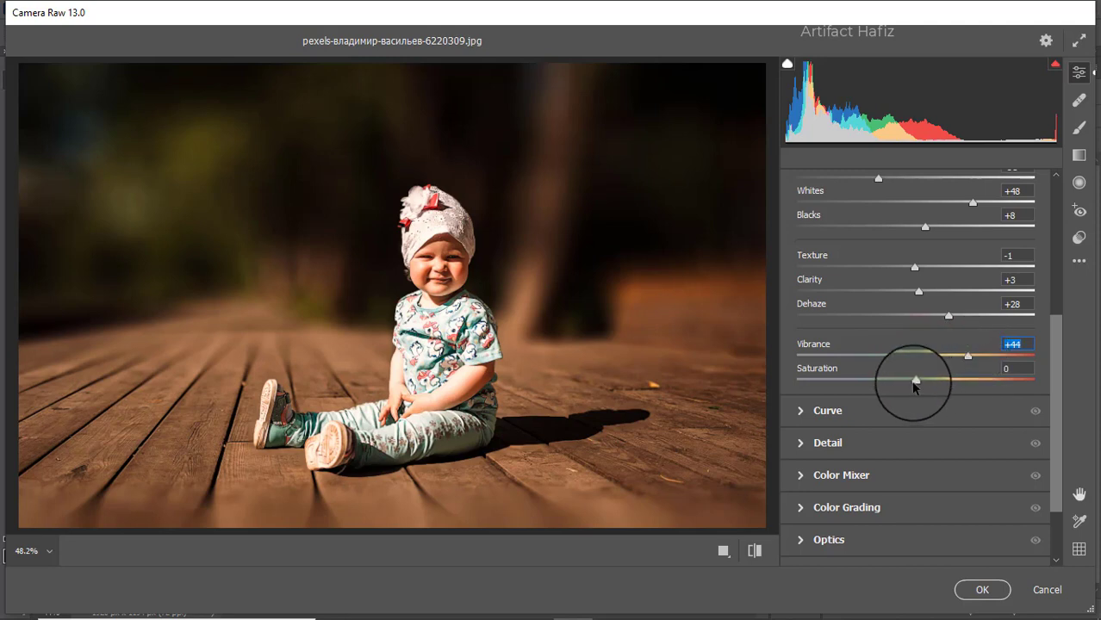
pyautogui.moveTo(913, 382); pyautogui.dragTo(910, 384)
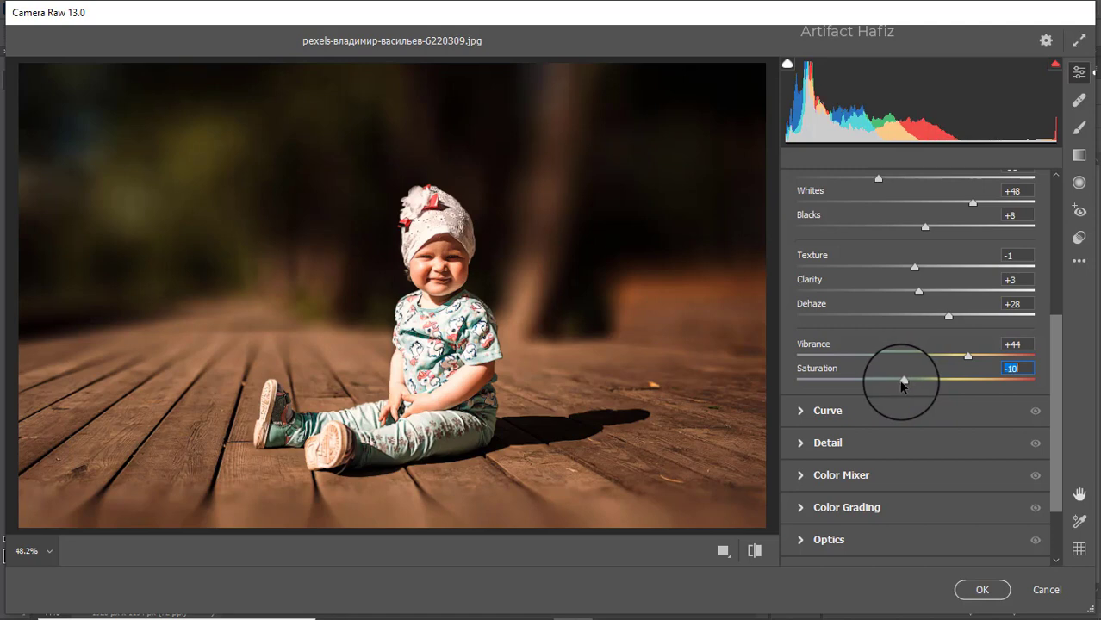
# - Shape the RGB point curve with a shadow point at 67/60, a highlight point at 189/193 and the black point's output at 4
pyautogui.click(812, 413)
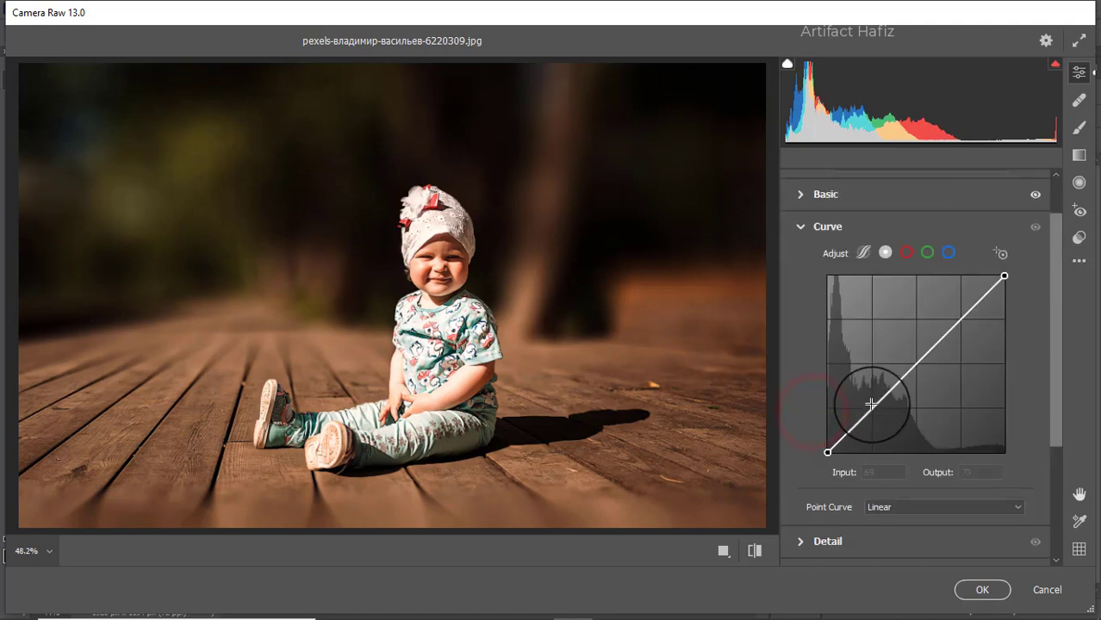
pyautogui.moveTo(873, 408); pyautogui.dragTo(875, 411)
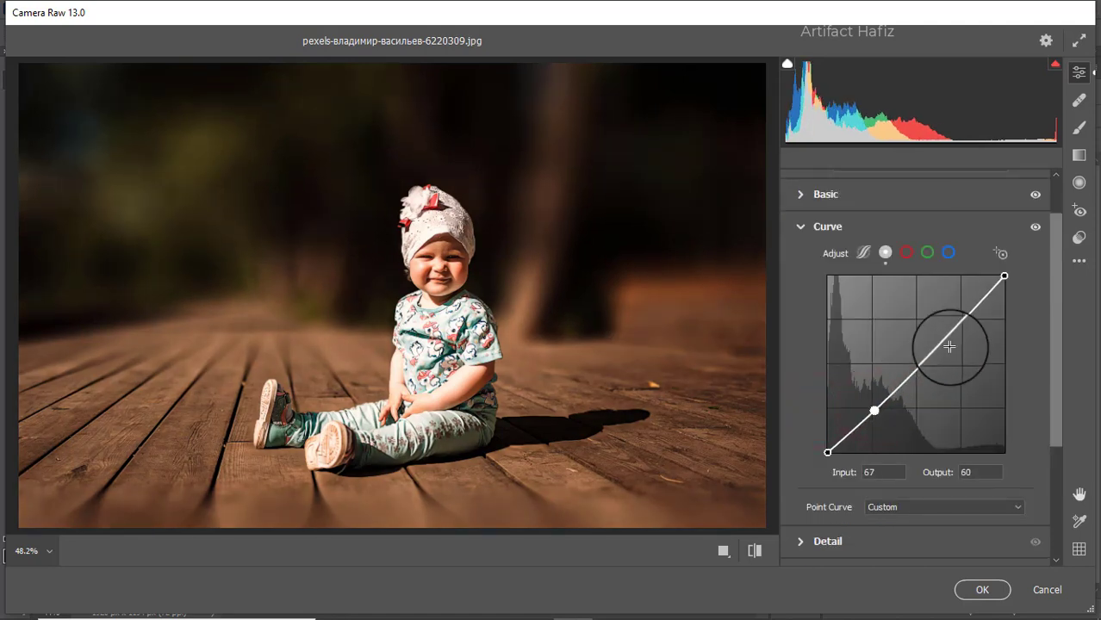
pyautogui.click(957, 320)
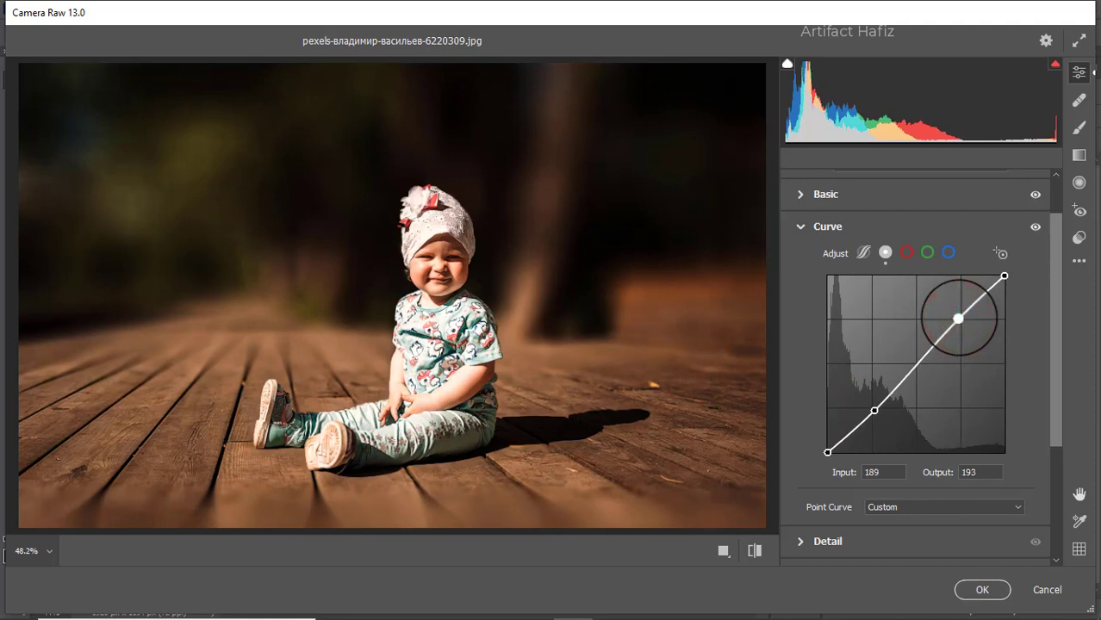
pyautogui.moveTo(828, 451); pyautogui.dragTo(826, 448)
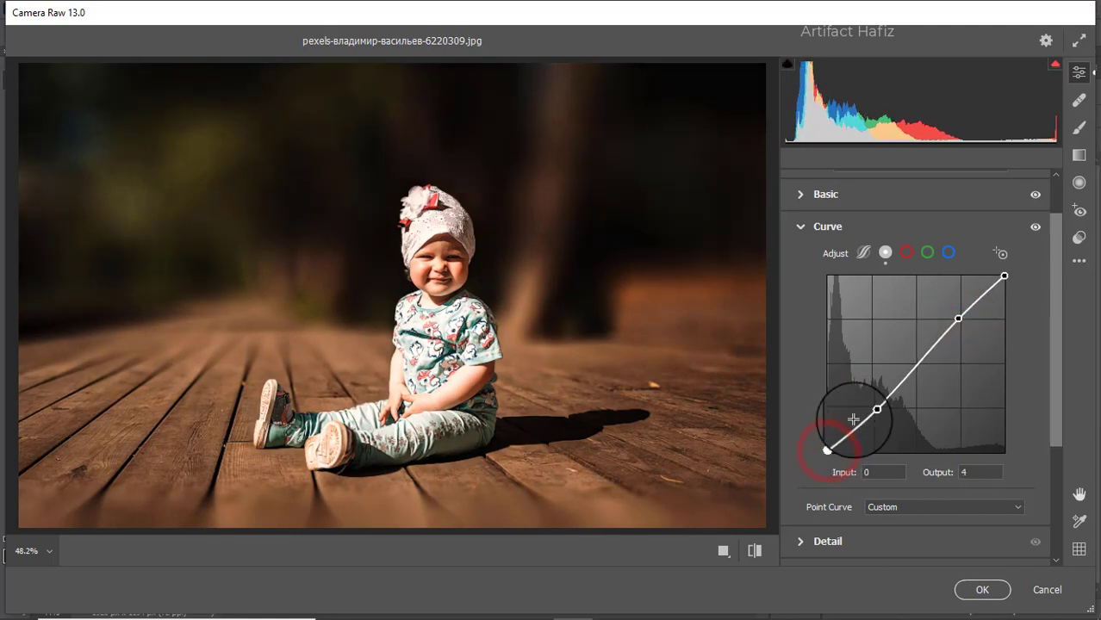
# - Raise the blue curve's black point slightly and anchor its shadows with a point at input 62, output 61
pyautogui.click(948, 253)
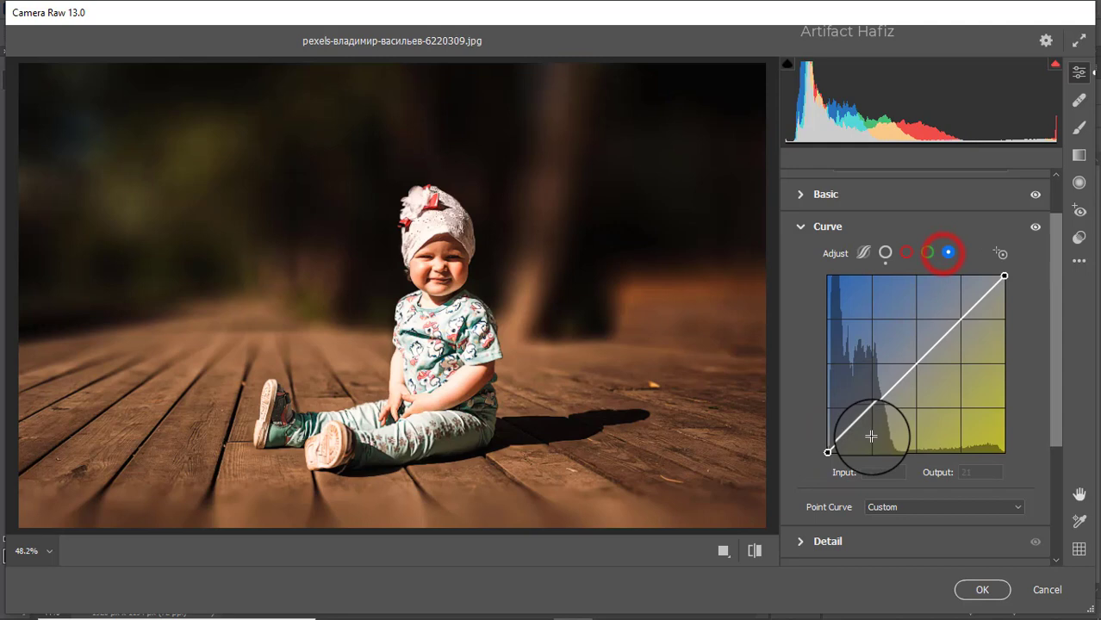
pyautogui.click(827, 449)
pyautogui.click(870, 411)
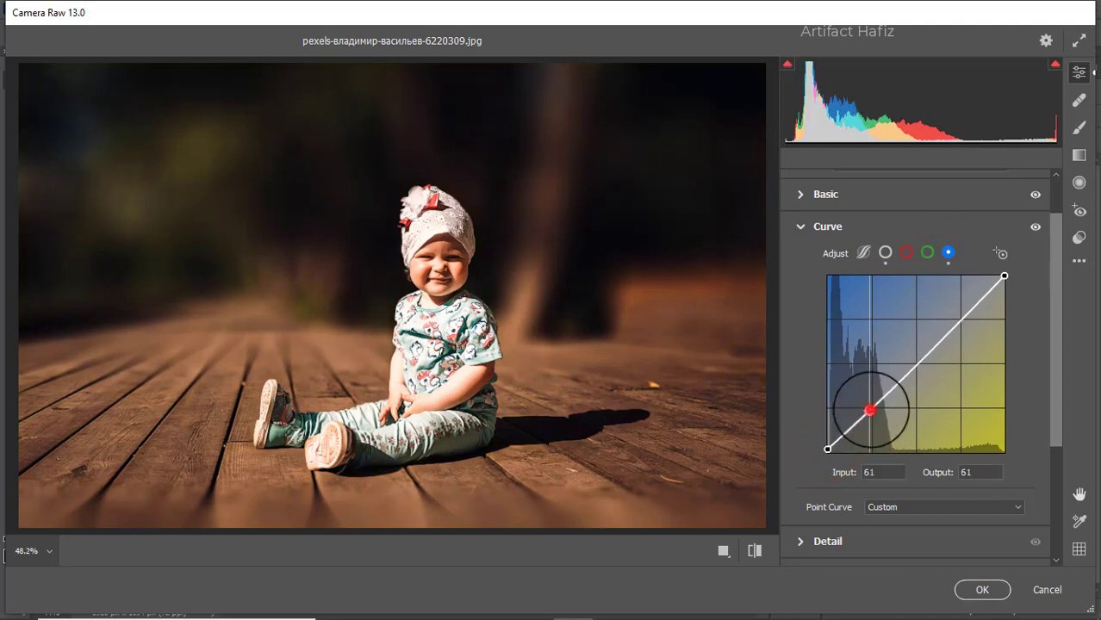
pyautogui.moveTo(870, 411); pyautogui.dragTo(870, 410)
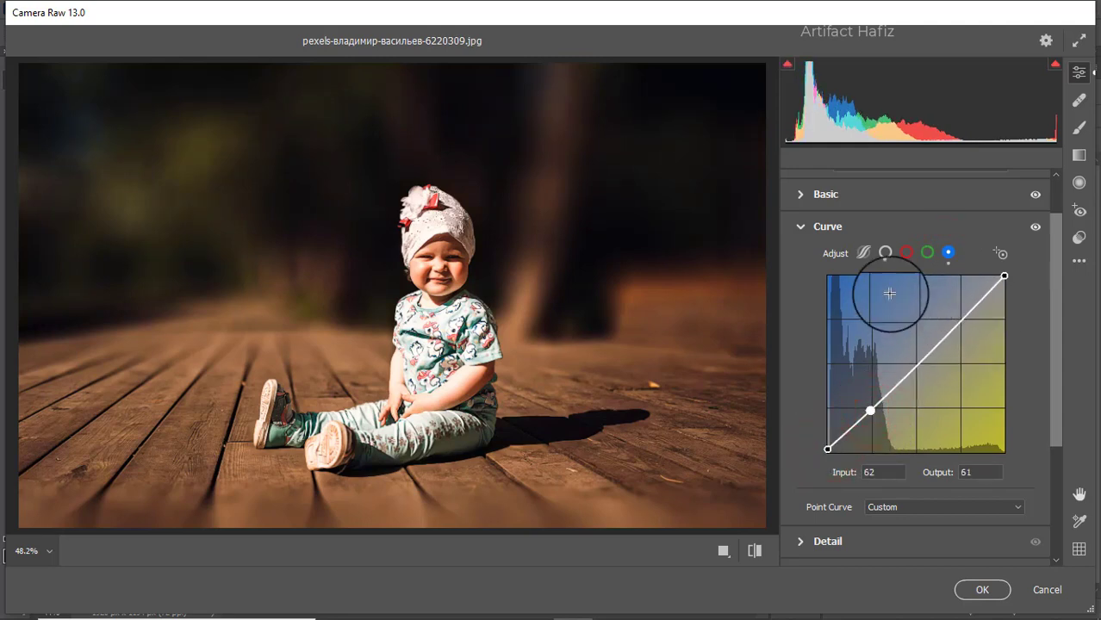
# - Readjust the RGB point curve, moving the shadow point to input 63, output 62 and the black point's output to 0
pyautogui.click(884, 253)
pyautogui.click(871, 410)
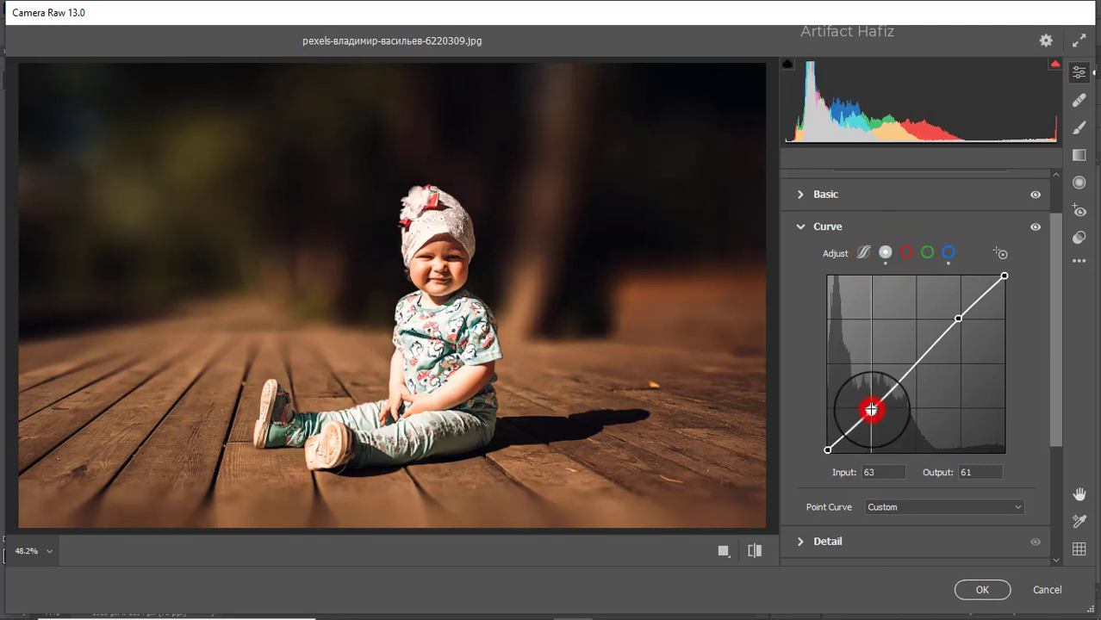
pyautogui.moveTo(870, 410); pyautogui.dragTo(869, 408)
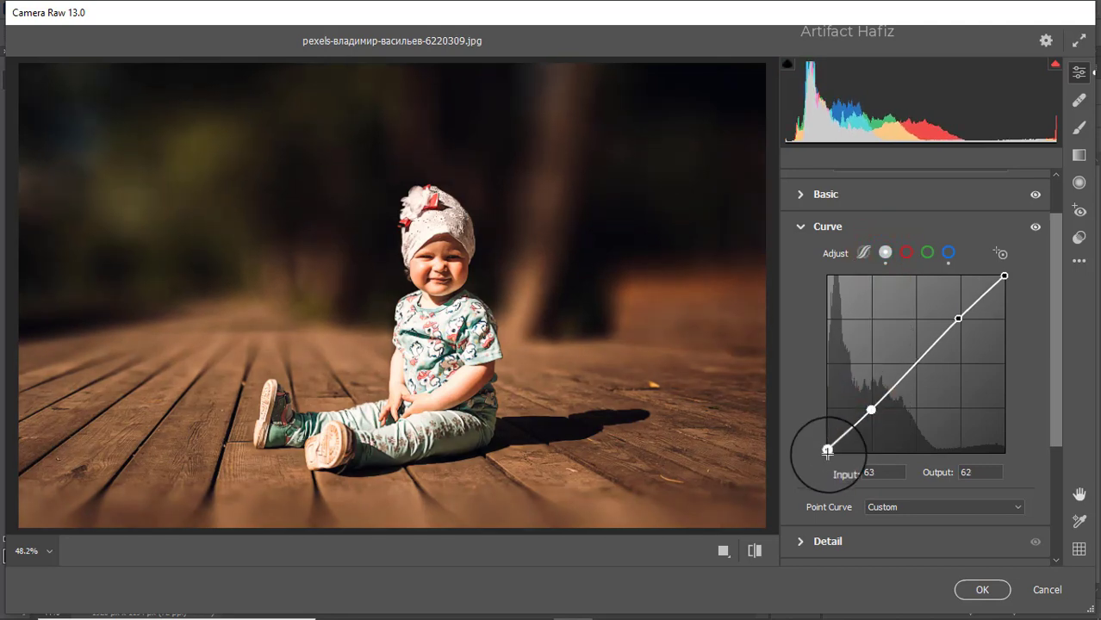
pyautogui.moveTo(826, 450); pyautogui.dragTo(827, 452)
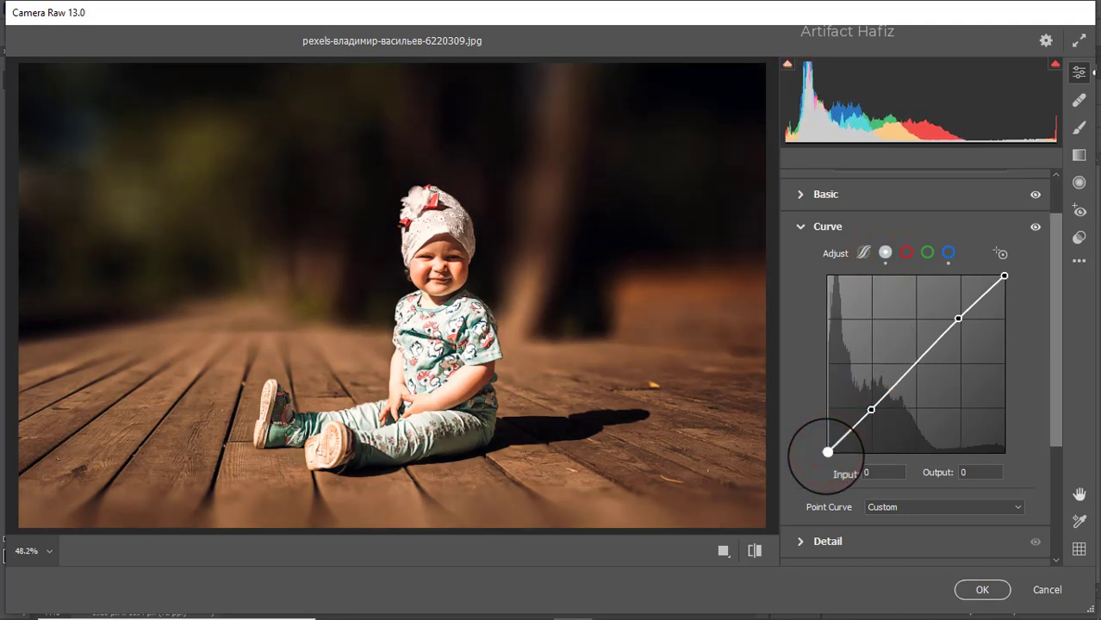
# - In the Detail settings, set Sharpening to 9, Noise Reduction to 7 and Color Noise Reduction to 20
pyautogui.scroll(-3, 869, 419)
pyautogui.click(873, 418)
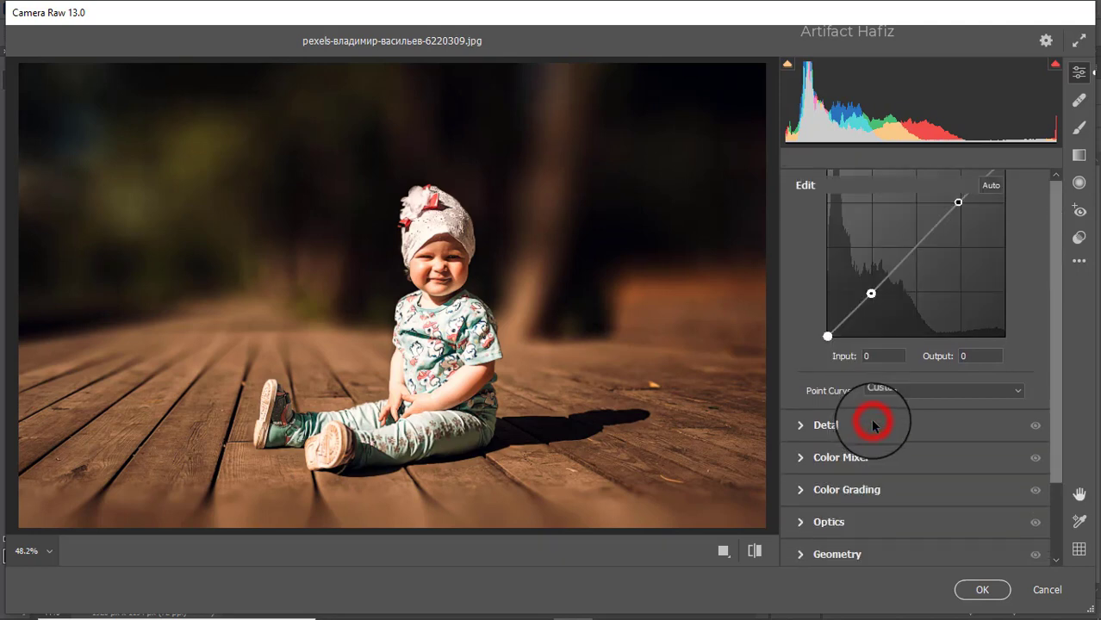
pyautogui.moveTo(825, 390); pyautogui.dragTo(811, 355)
pyautogui.moveTo(796, 416); pyautogui.dragTo(852, 428)
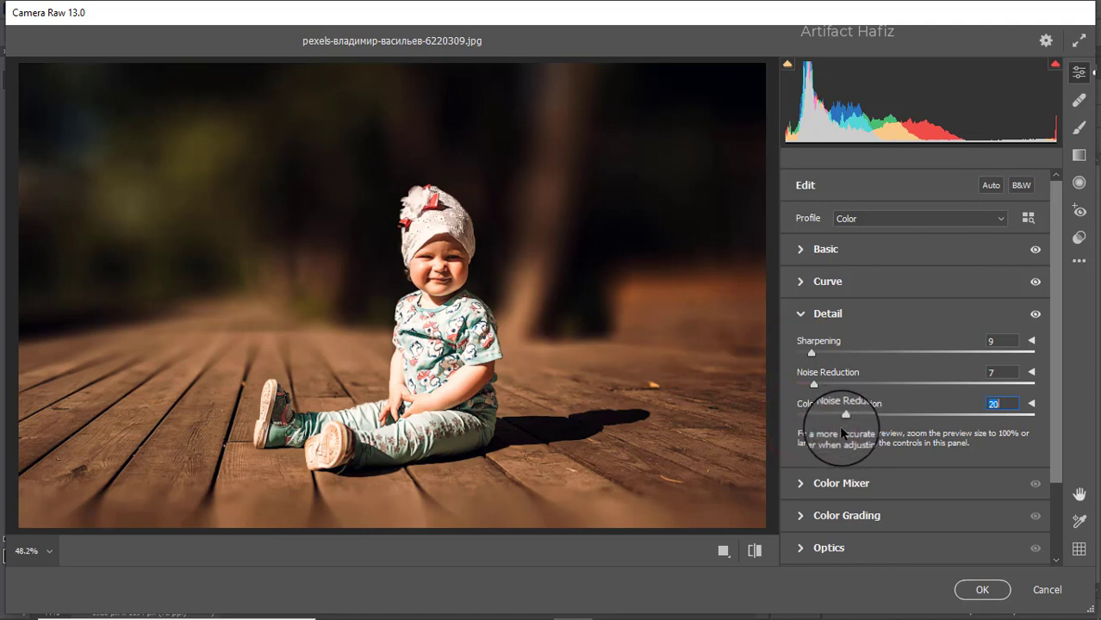
# - Set the Reds saturation to +8 in the Color Mixer
pyautogui.click(808, 483)
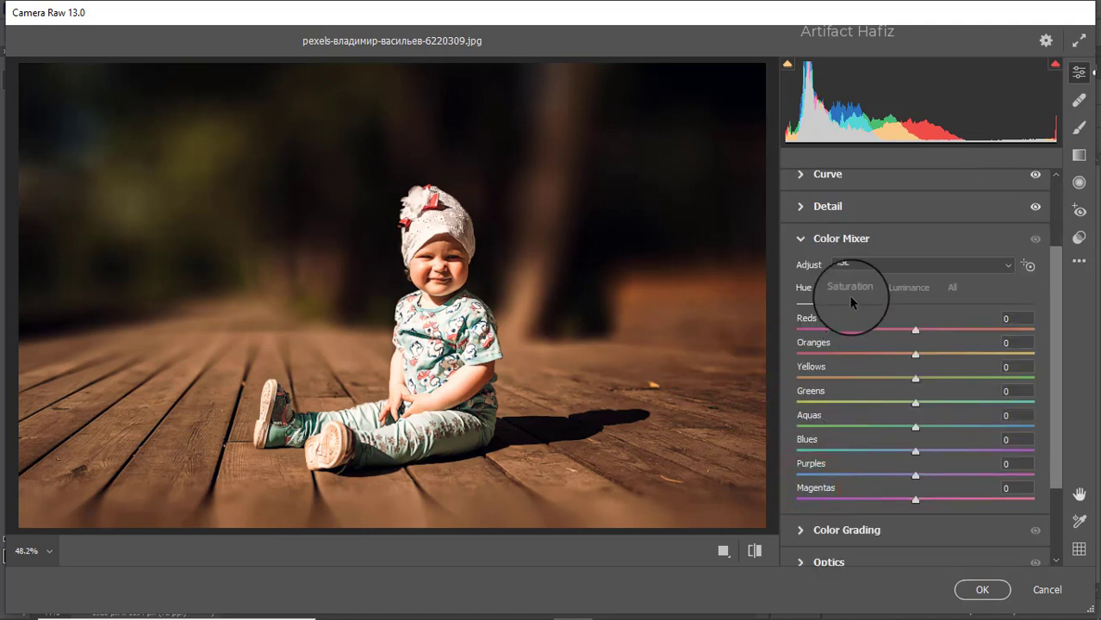
pyautogui.click(849, 288)
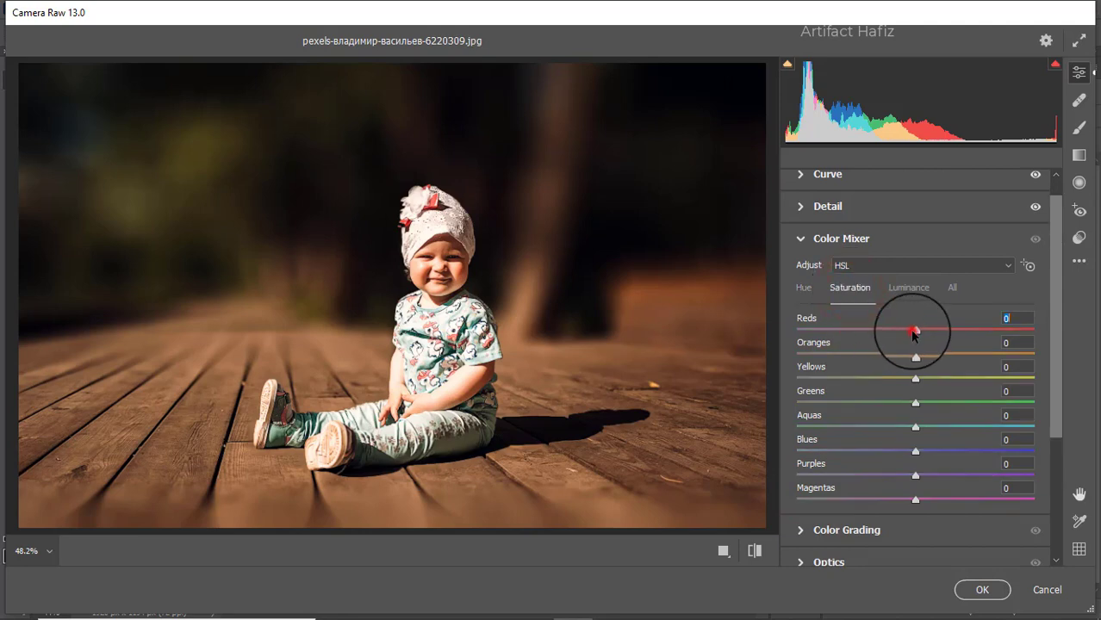
pyautogui.click(913, 334)
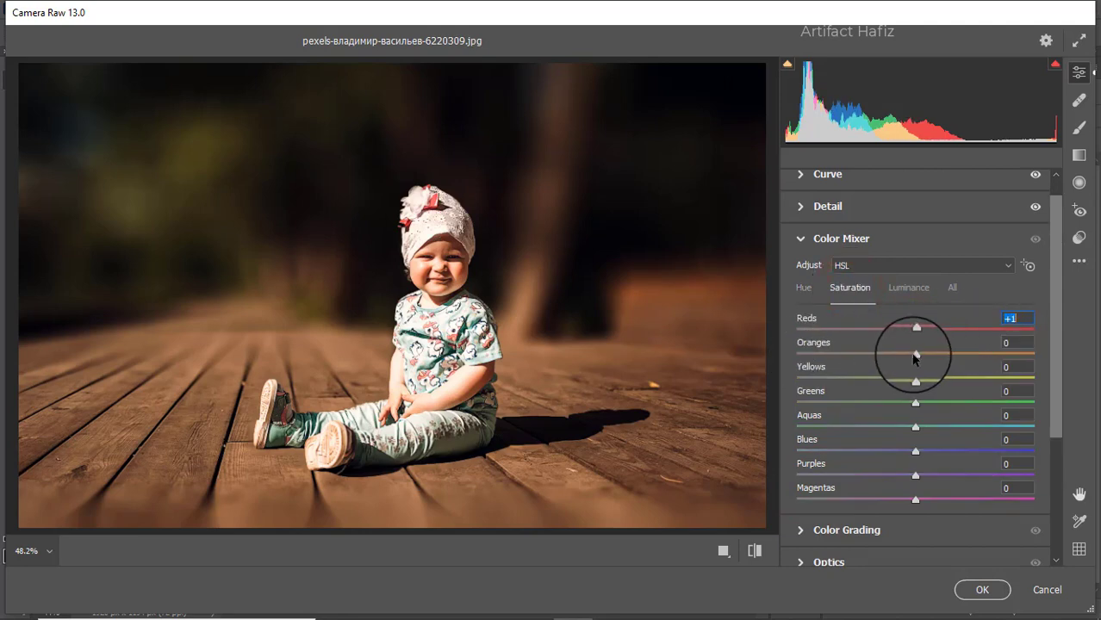
pyautogui.press('Up')
pyautogui.press('Up')
pyautogui.press('Up')
pyautogui.press('Up')
pyautogui.press('Up')
pyautogui.press('Up')
pyautogui.press('Up')
# - Set the Color Mixer saturation to -31 for Oranges, -24 for Yellows, -40 for Greens, +19 for Aquas and +27 for Blues
pyautogui.moveTo(916, 379); pyautogui.dragTo(890, 395)
pyautogui.moveTo(914, 354); pyautogui.dragTo(874, 356)
pyautogui.moveTo(914, 400); pyautogui.dragTo(814, 402)
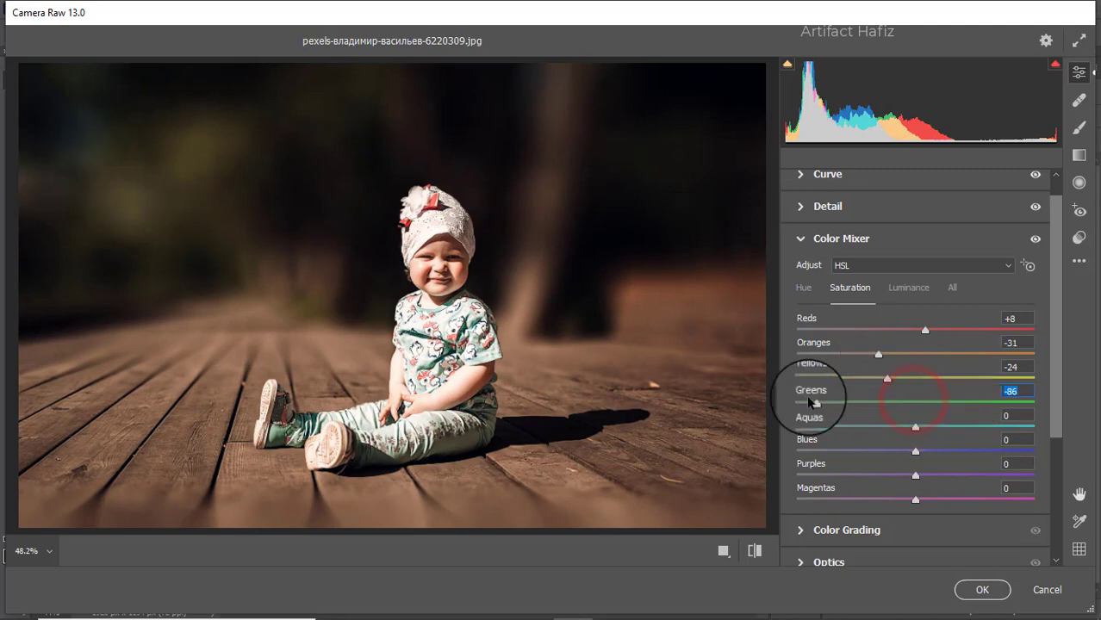
pyautogui.click(866, 402)
pyautogui.click(939, 425)
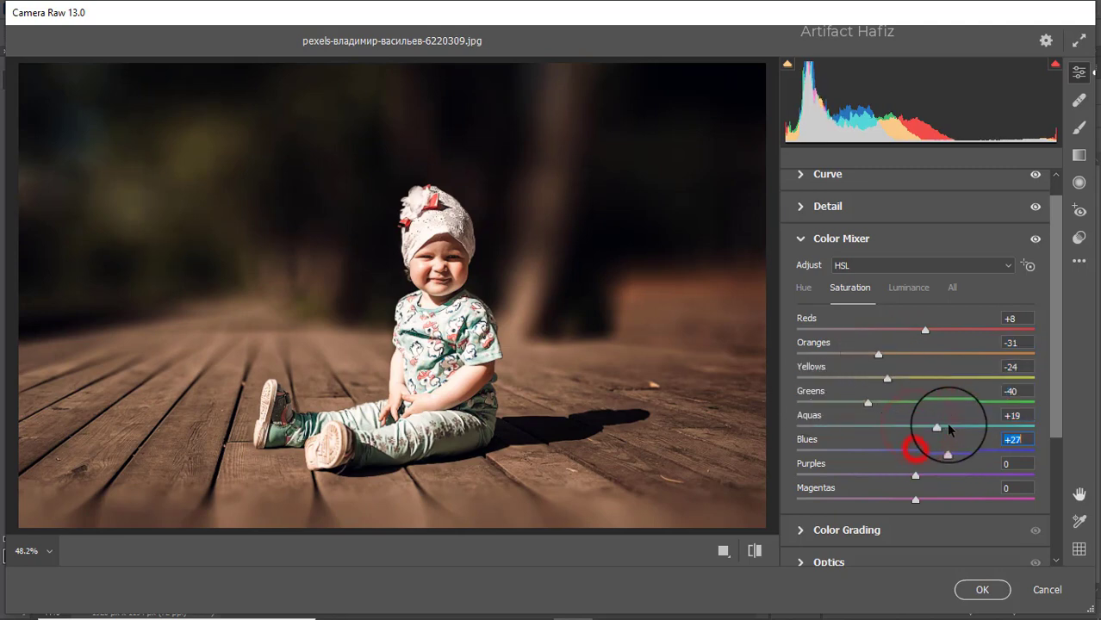
# - Set the Color Mixer luminance to +1 for Oranges, +13 for Yellows, +6 for Greens, +12 for Aquas and +7 for Blues
pyautogui.click(909, 287)
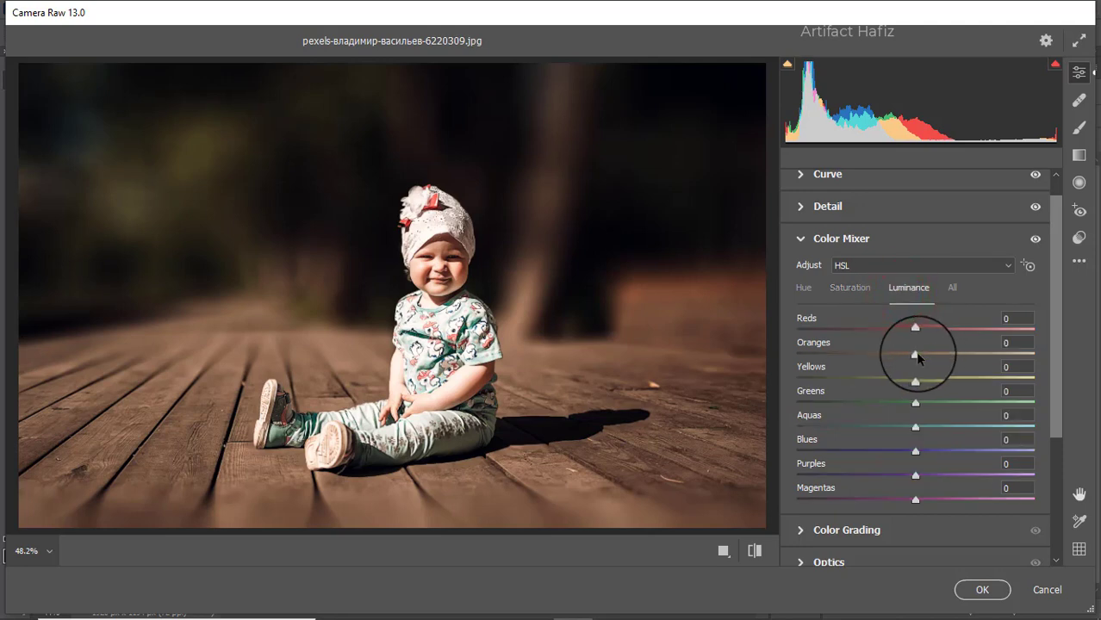
pyautogui.moveTo(916, 355); pyautogui.dragTo(973, 403)
pyautogui.moveTo(870, 403); pyautogui.dragTo(921, 404)
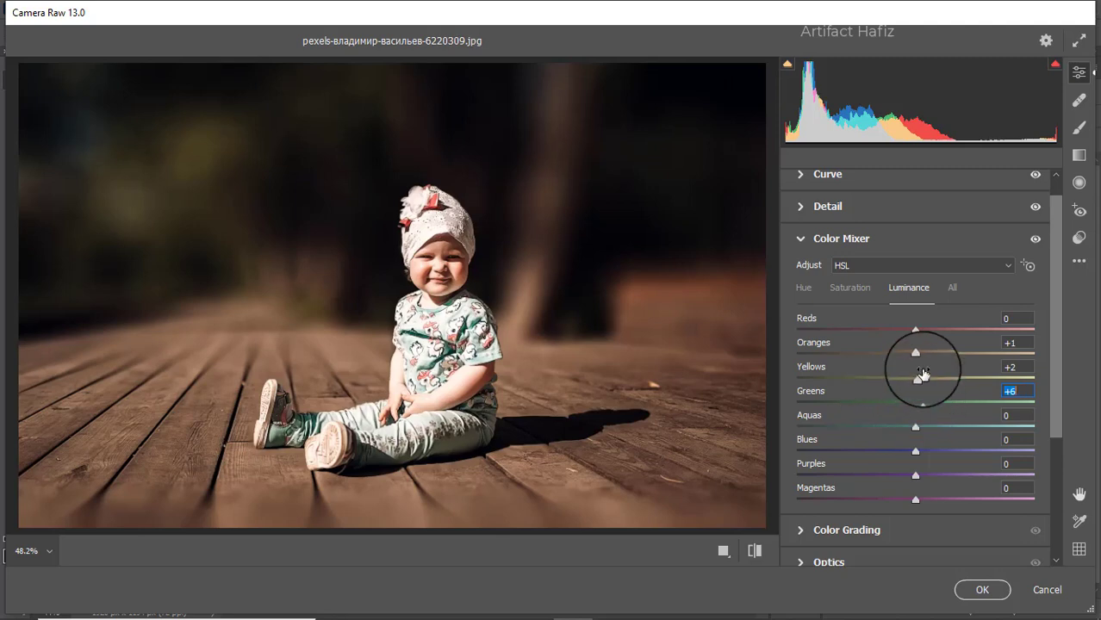
pyautogui.moveTo(917, 379)
pyautogui.mouseDown()
pyautogui.moveTo(955, 375)
pyautogui.moveTo(892, 388)
pyautogui.moveTo(954, 392)
pyautogui.moveTo(936, 391)
pyautogui.mouseUp()
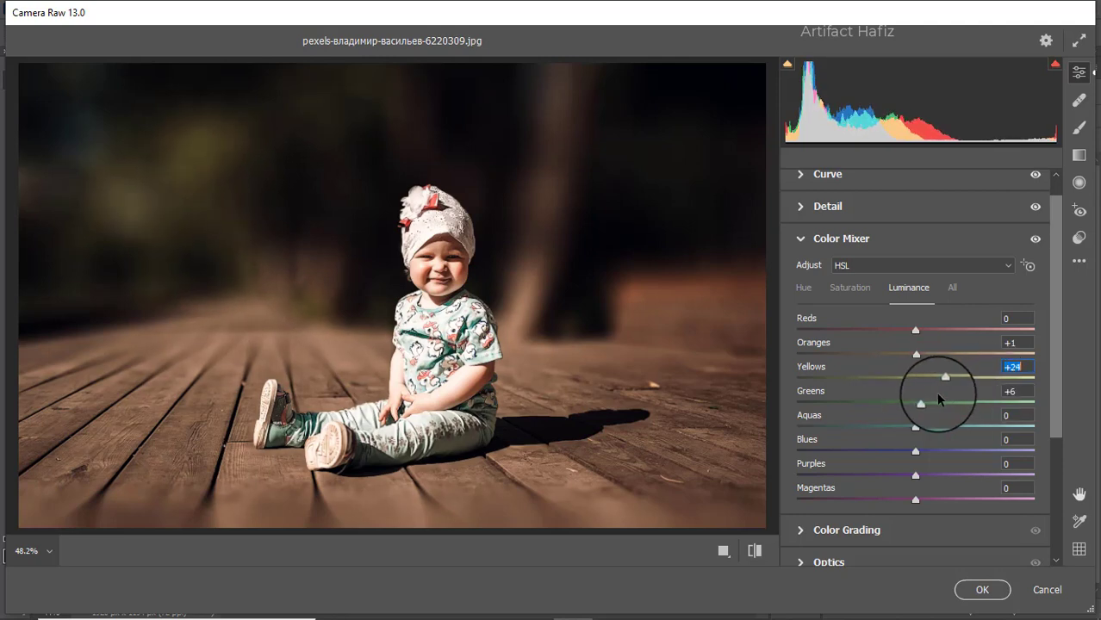
pyautogui.moveTo(920, 429); pyautogui.dragTo(920, 456)
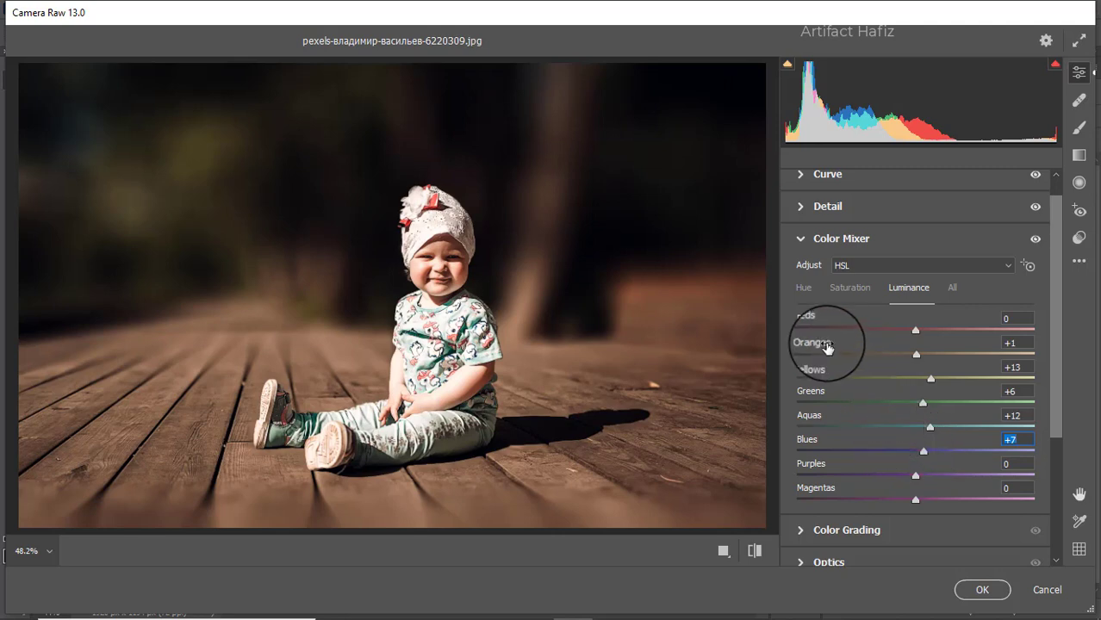
# - Set the Color Mixer hue to +40 for Yellows and -12 for Greens
pyautogui.click(801, 295)
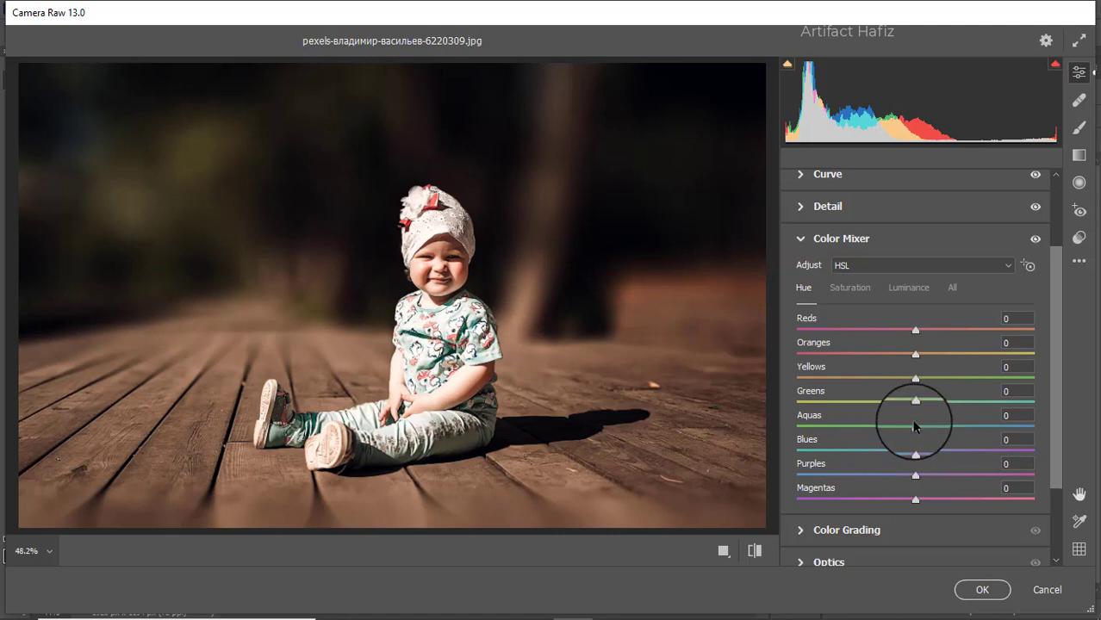
pyautogui.moveTo(916, 402); pyautogui.dragTo(962, 392)
# - In Color Grading, tint the shadows slightly blue, the highlights yellow at H 63, S 11, and the midtones green at H 103, S 15
pyautogui.scroll(-3, 891, 401)
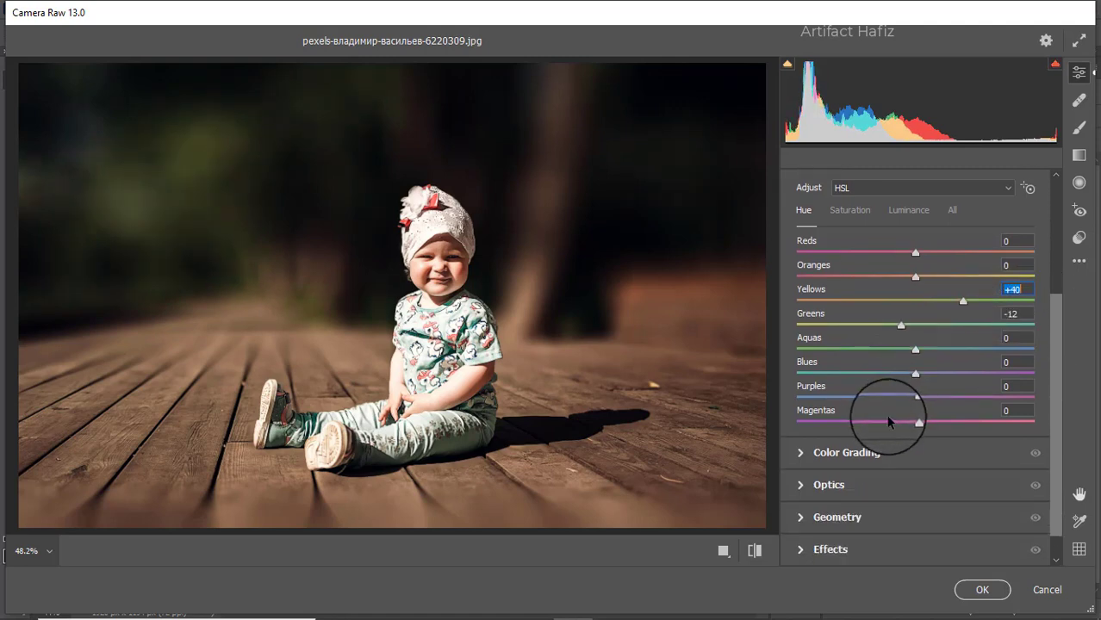
pyautogui.click(879, 448)
pyautogui.moveTo(860, 442); pyautogui.dragTo(805, 487)
pyautogui.moveTo(966, 435); pyautogui.dragTo(975, 395)
pyautogui.moveTo(904, 474); pyautogui.dragTo(989, 379)
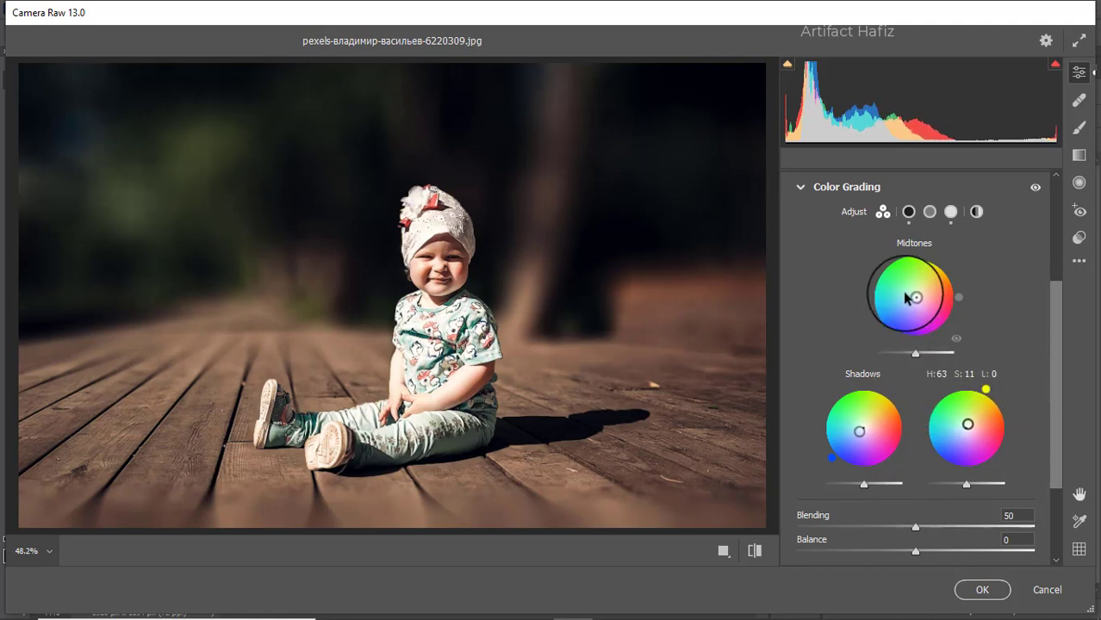
pyautogui.moveTo(914, 297); pyautogui.dragTo(904, 252)
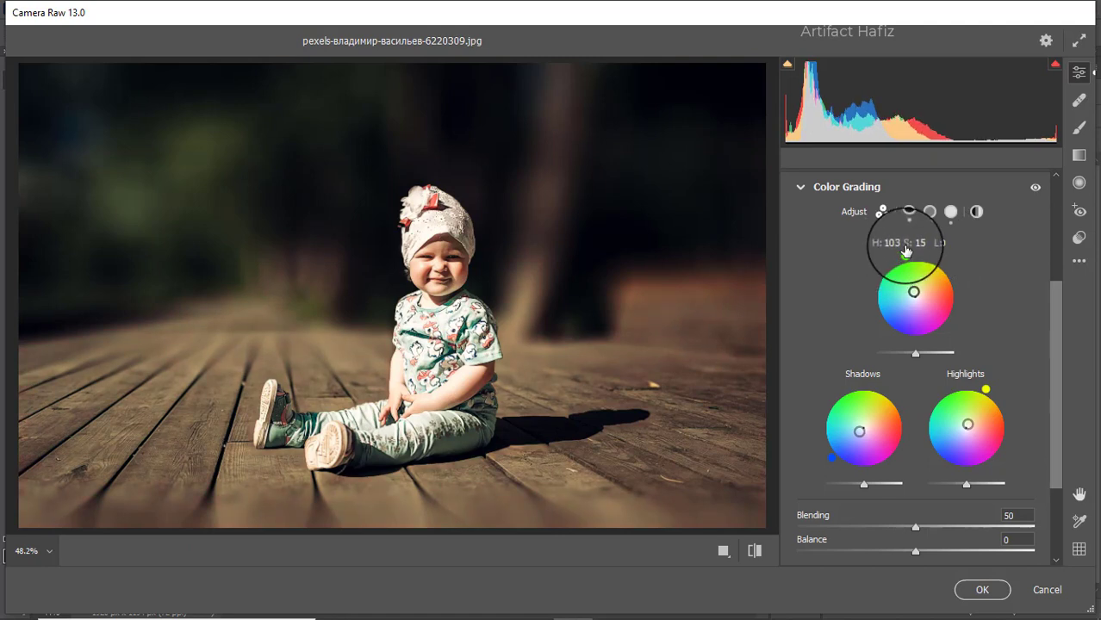
# - In Calibration, set the primary saturation to -12 for Red, +64 for Green and -10 for Blue
pyautogui.scroll(-3, 852, 351)
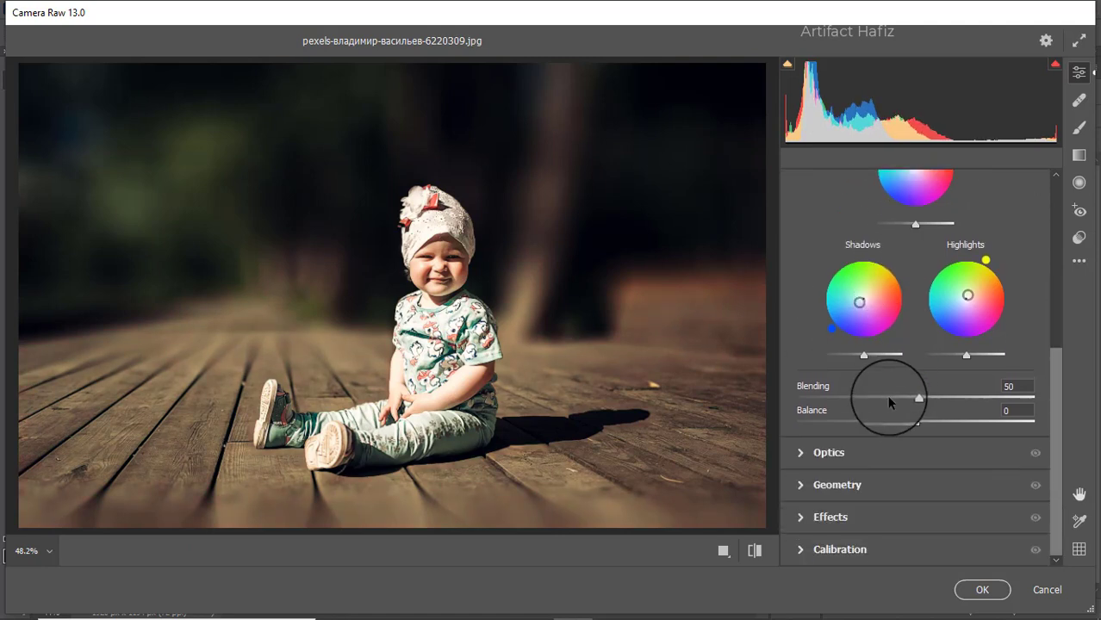
pyautogui.click(853, 549)
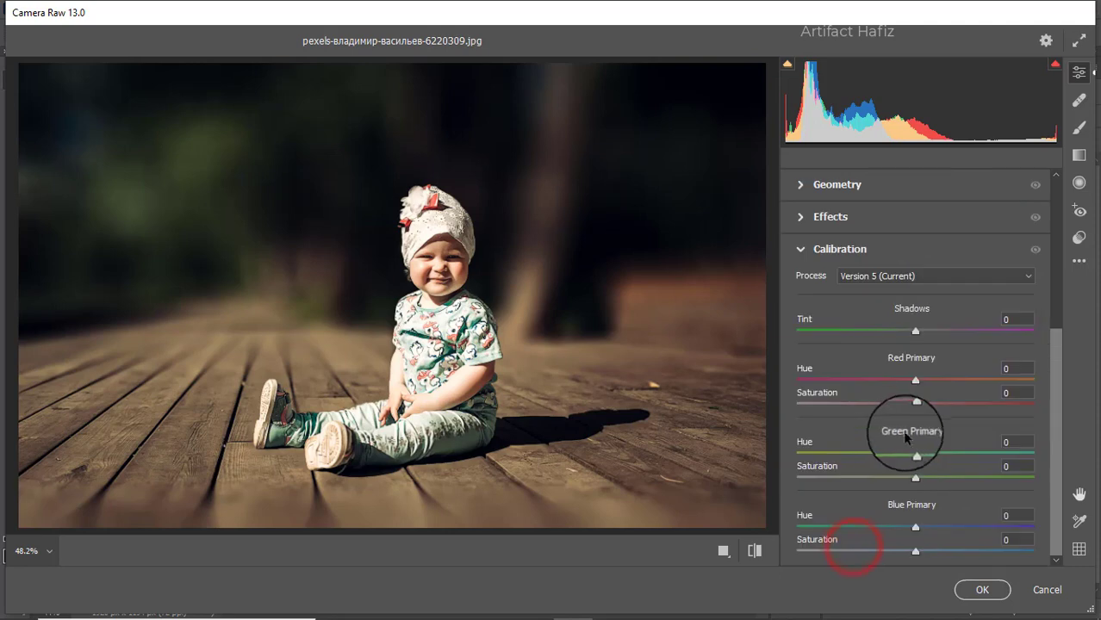
pyautogui.moveTo(915, 477); pyautogui.dragTo(990, 476)
pyautogui.moveTo(915, 404); pyautogui.dragTo(902, 403)
pyautogui.moveTo(913, 552); pyautogui.dragTo(910, 552)
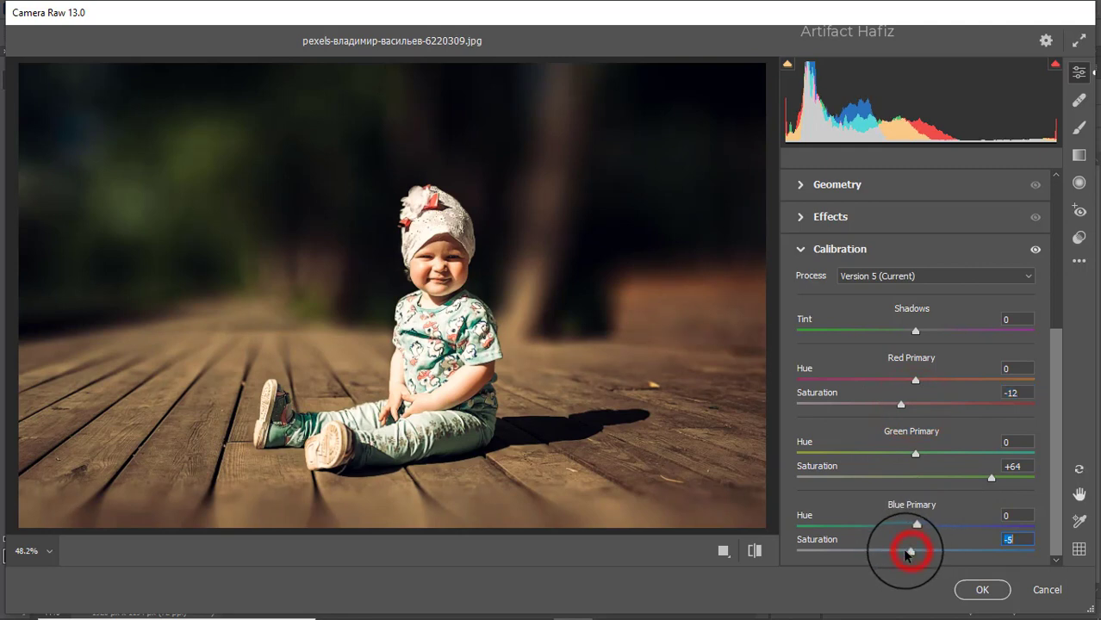
# - Add a graduated filter from the photo's upper-left corner to the child's torso with Exposure +2.60, and return to the general edit settings
pyautogui.click(1080, 157)
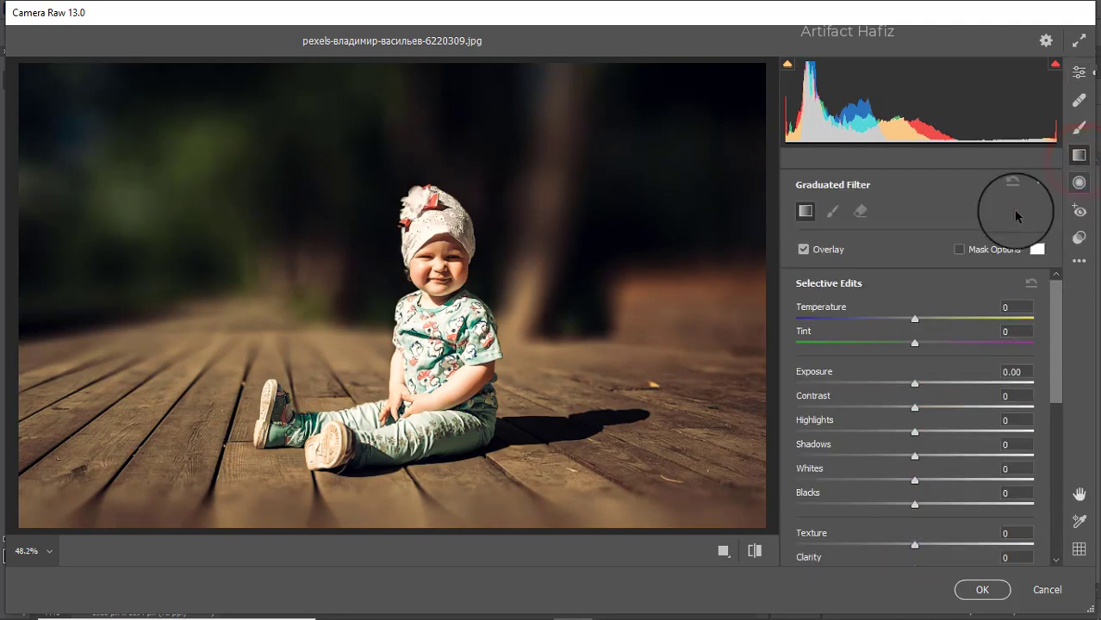
pyautogui.moveTo(19, 66); pyautogui.dragTo(363, 294)
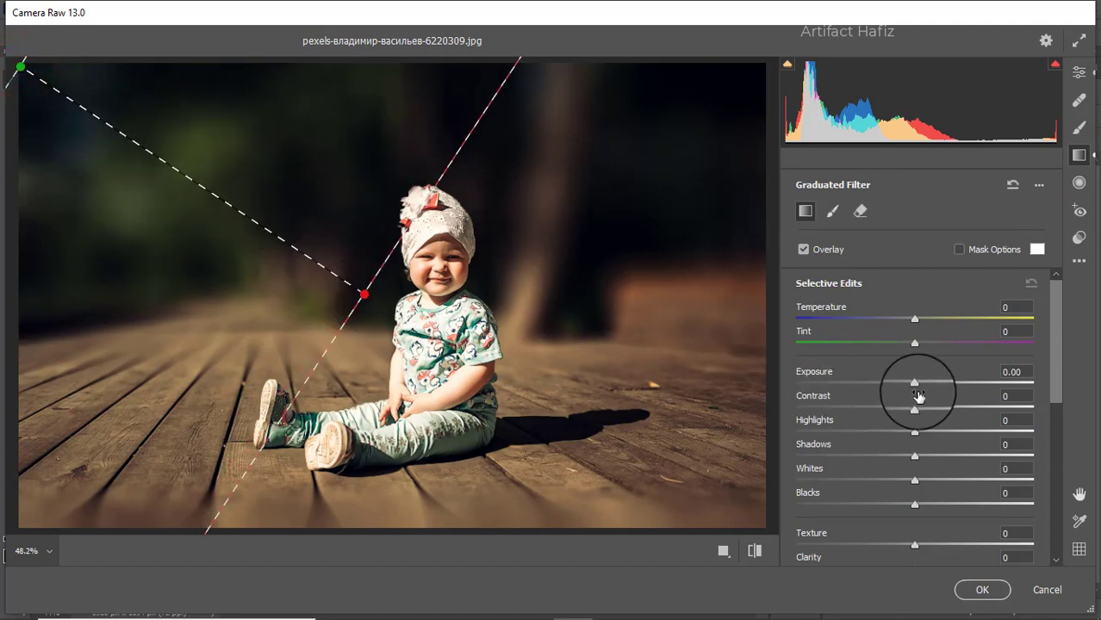
pyautogui.moveTo(914, 384); pyautogui.dragTo(995, 389)
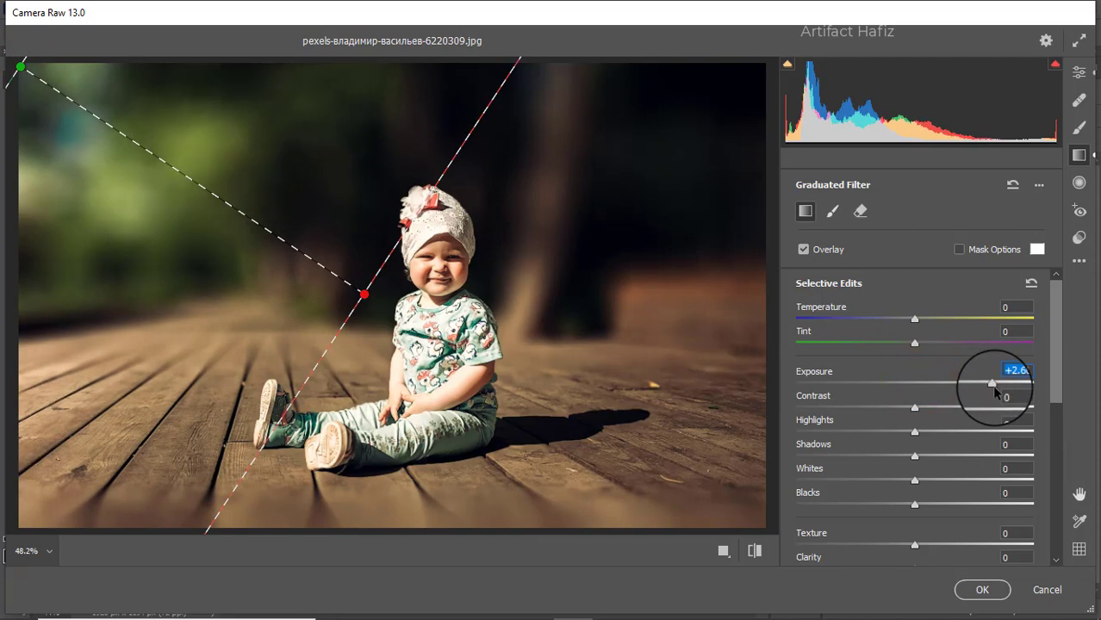
pyautogui.moveTo(363, 294); pyautogui.dragTo(454, 338)
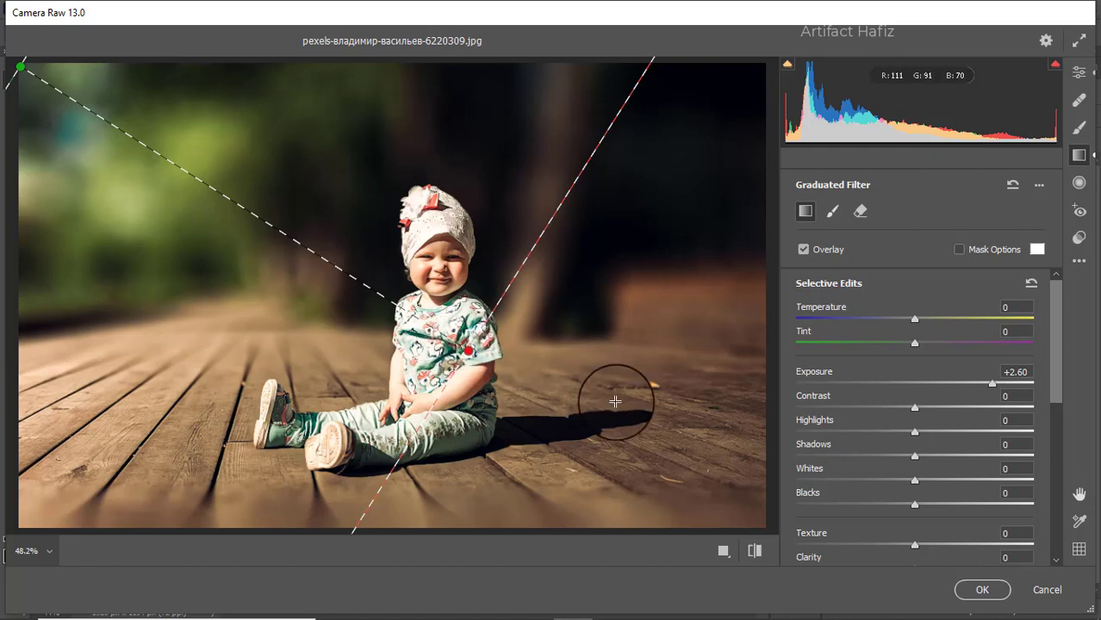
pyautogui.click(1077, 70)
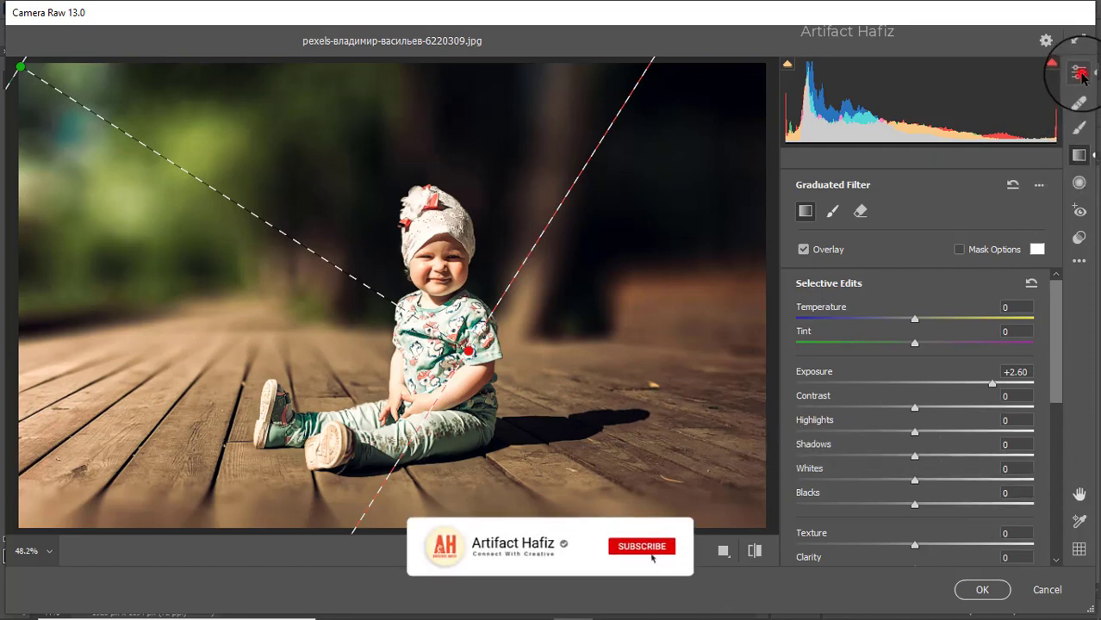
# - In a side-by-side before/after view, set the Color Mixer saturation to -56 for Yellows and -35 for Greens, and apply the Camera Raw edits
pyautogui.click(725, 551)
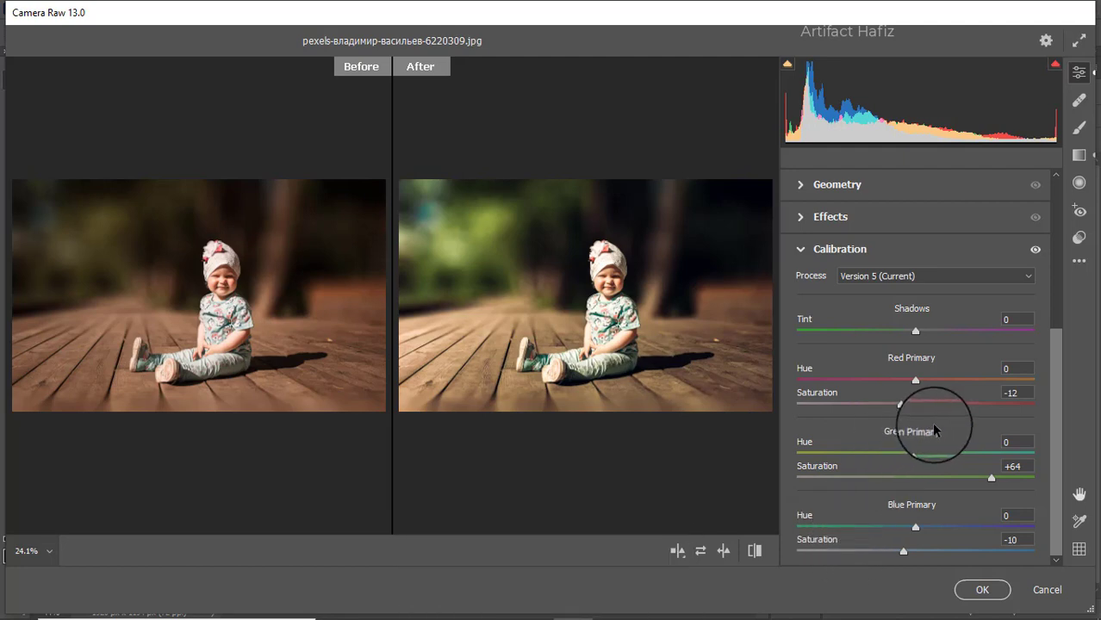
pyautogui.scroll(6, 931, 422)
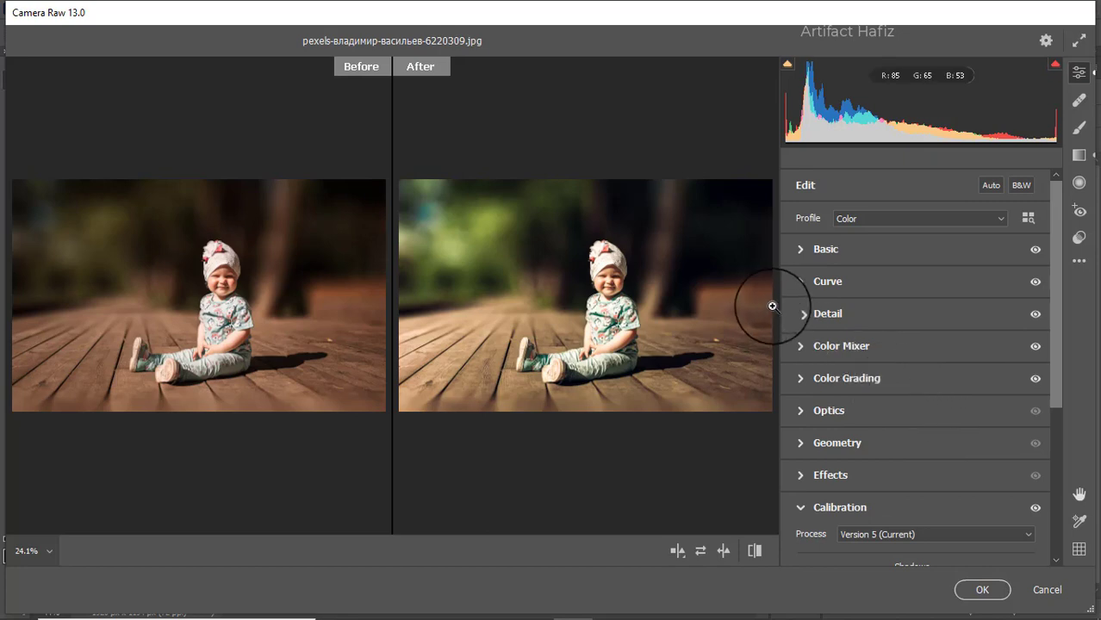
pyautogui.click(807, 346)
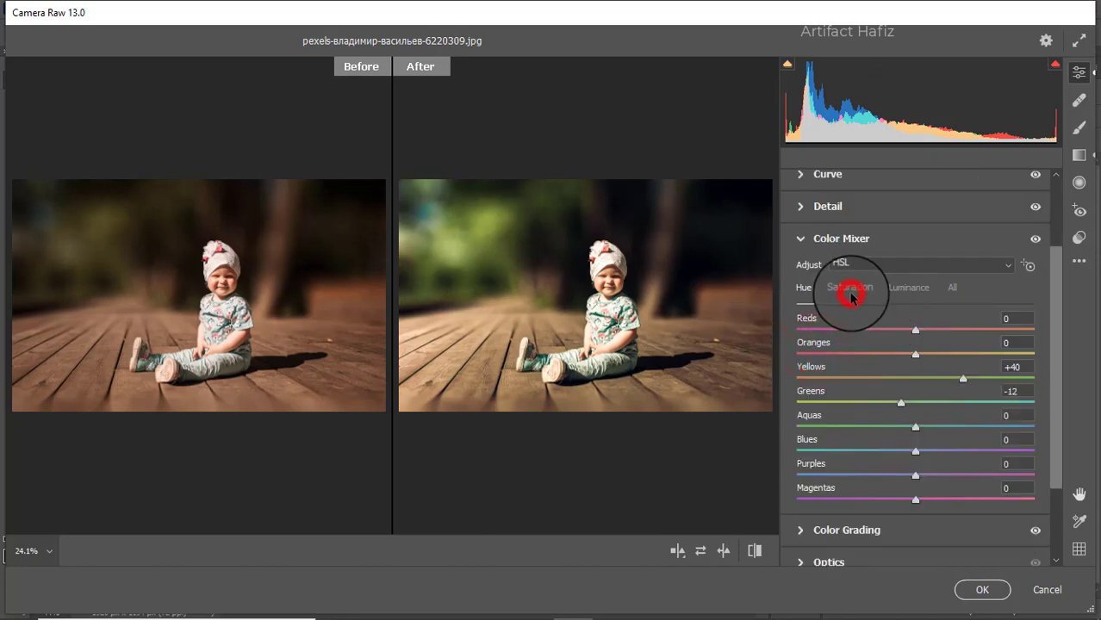
pyautogui.click(850, 290)
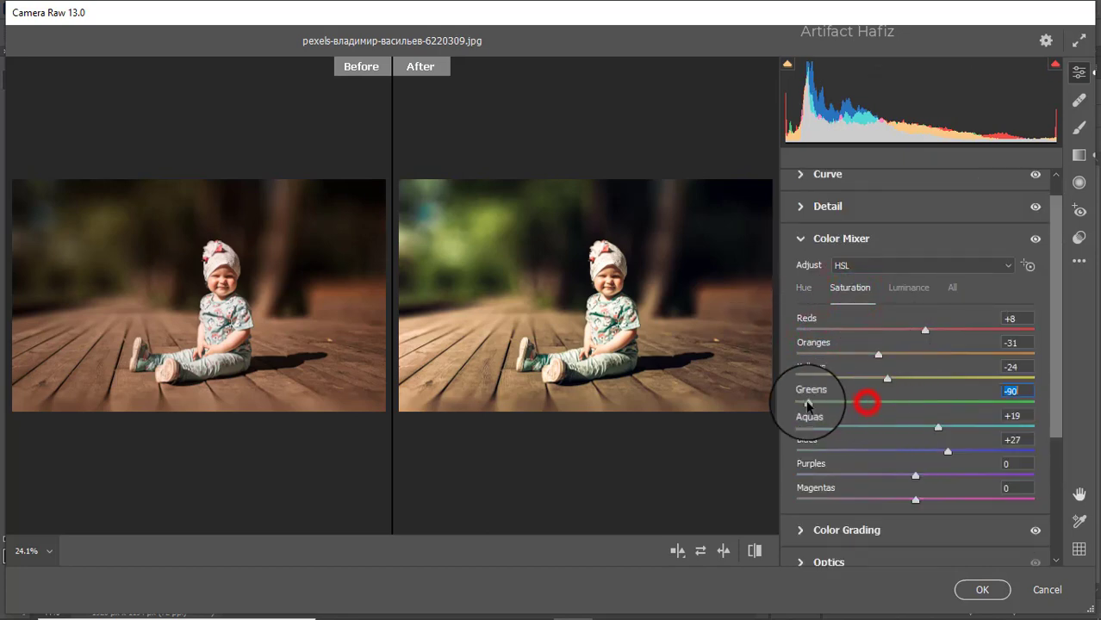
pyautogui.moveTo(807, 403); pyautogui.dragTo(834, 381)
pyautogui.click(880, 379)
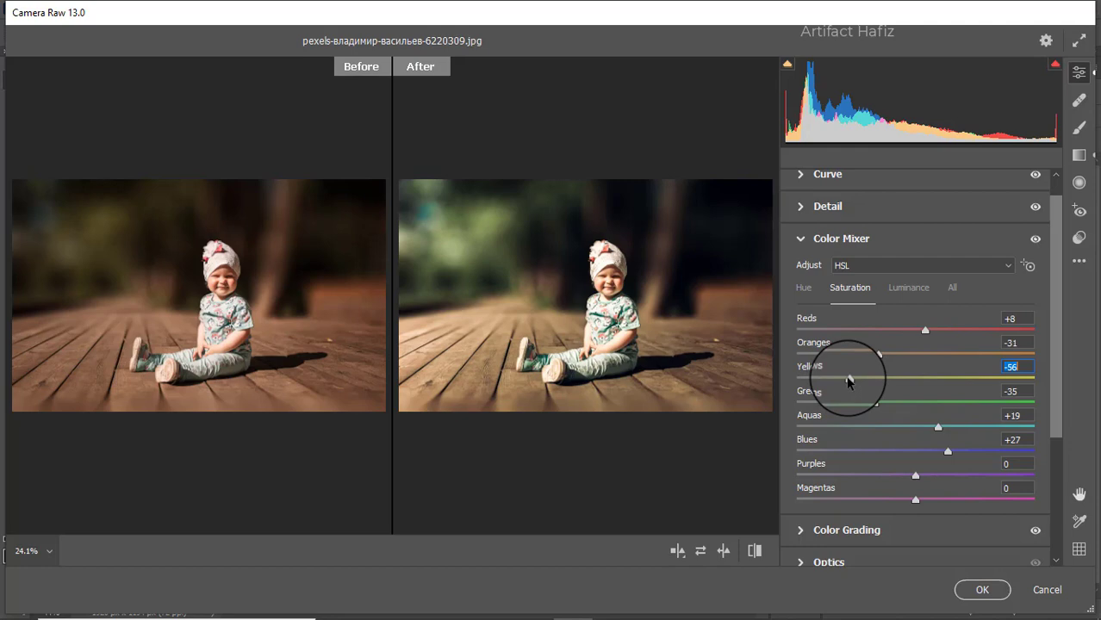
pyautogui.click(977, 590)
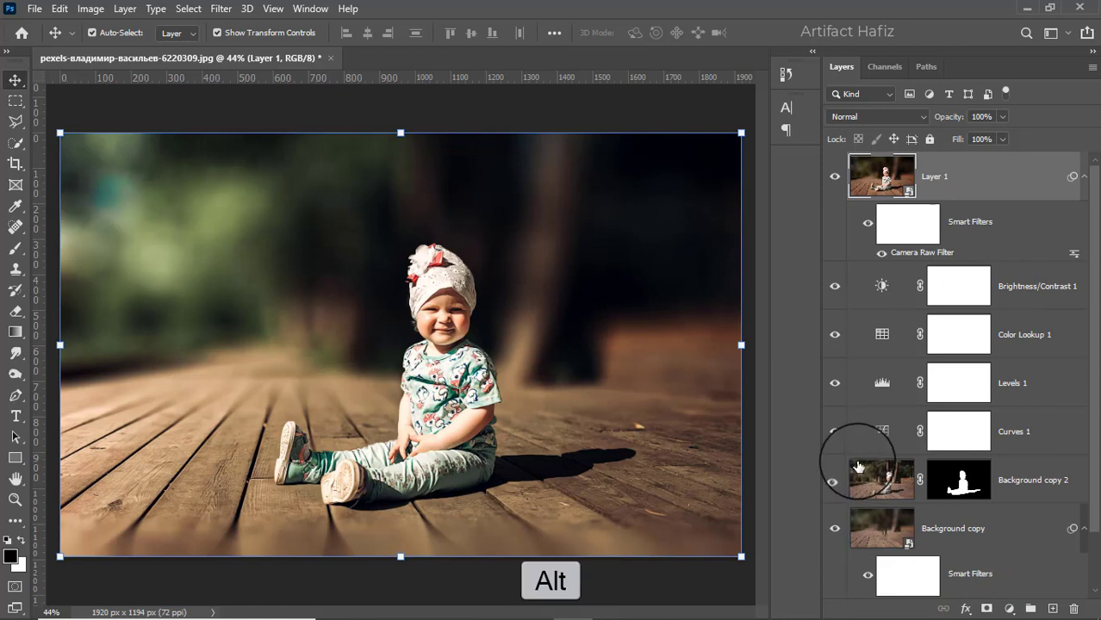
# - Compare the original photo with the finished edit by toggling the visibility of every layer except Background
pyautogui.scroll(-2, 856, 466)
pyautogui.keyDown('alt'); pyautogui.click(832, 575); pyautogui.keyUp('alt')
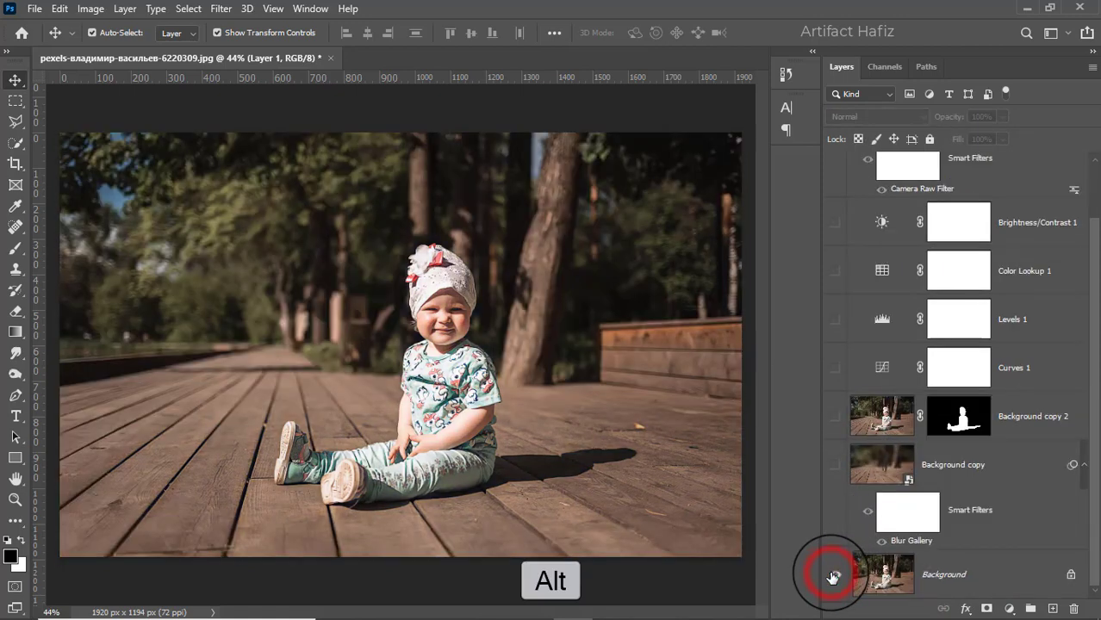
pyautogui.keyDown('alt'); pyautogui.click(832, 575); pyautogui.keyUp('alt')
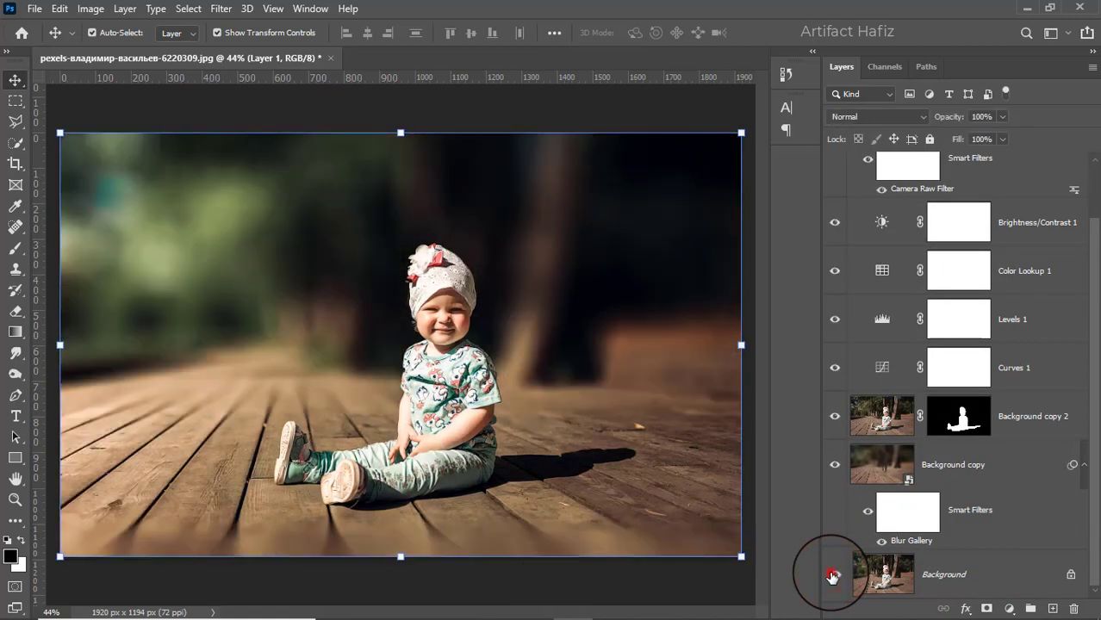
pyautogui.keyDown('alt'); pyautogui.click(833, 576); pyautogui.keyUp('alt')
pyautogui.keyDown('alt'); pyautogui.click(832, 576); pyautogui.keyUp('alt')
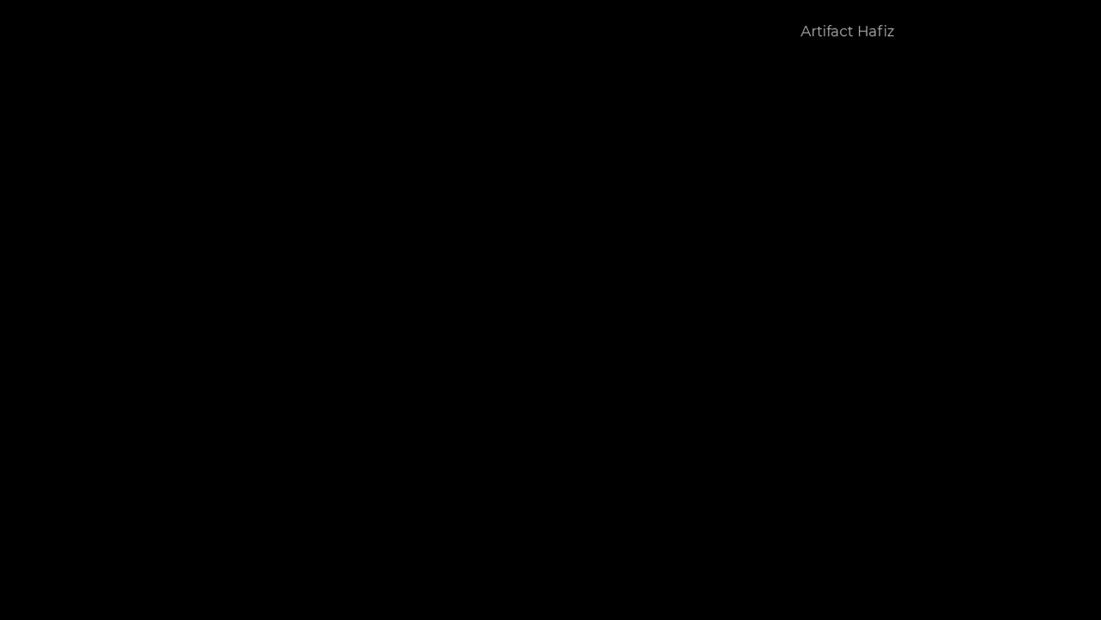